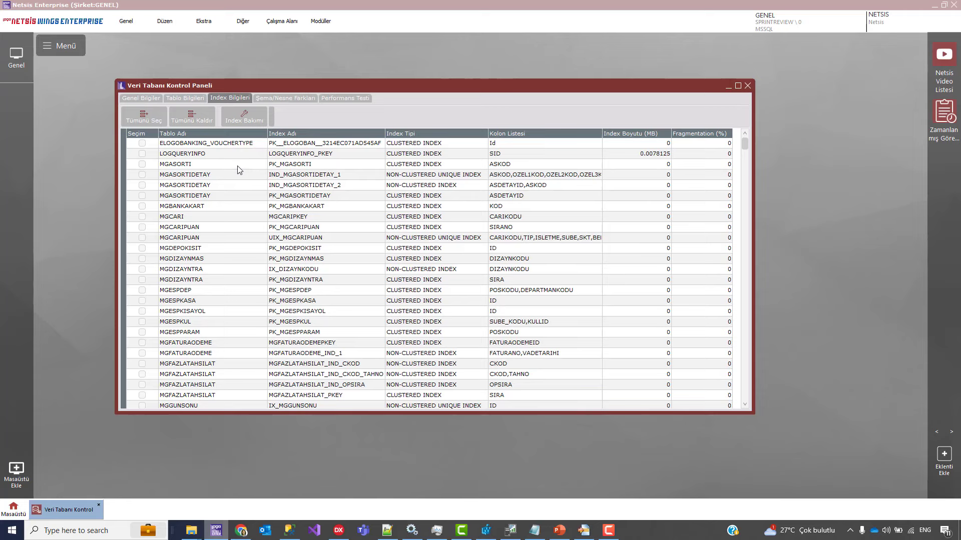
Sort the index list by fragmentation percentage, highest first, and mark the TBLSTSABIT_PKEY index for maintenance
left_click(192, 165)
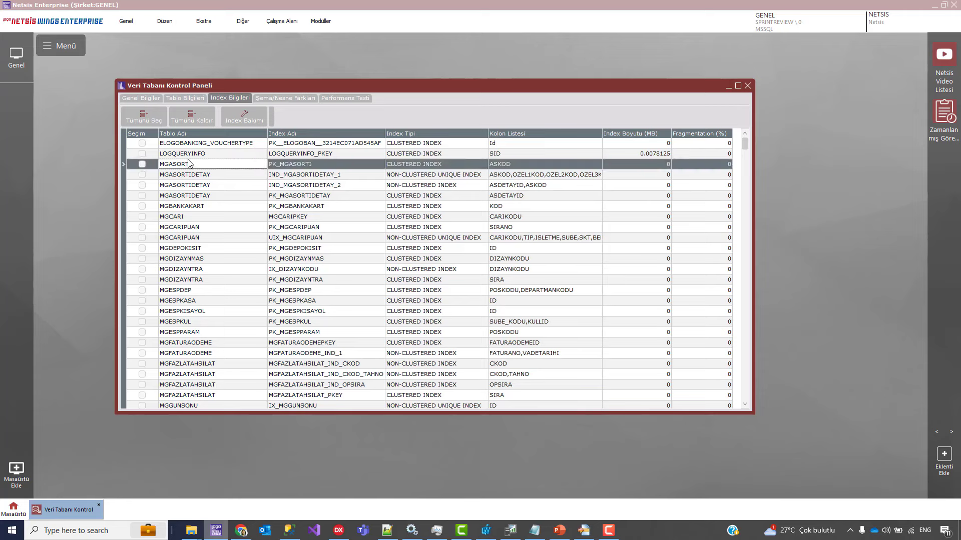
left_click(302, 167)
left_click(413, 165)
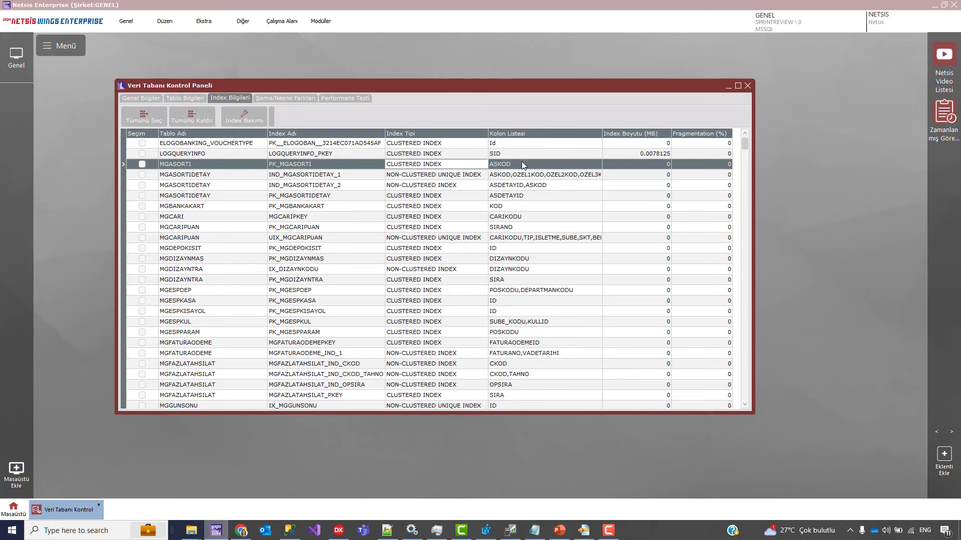
left_click(694, 135)
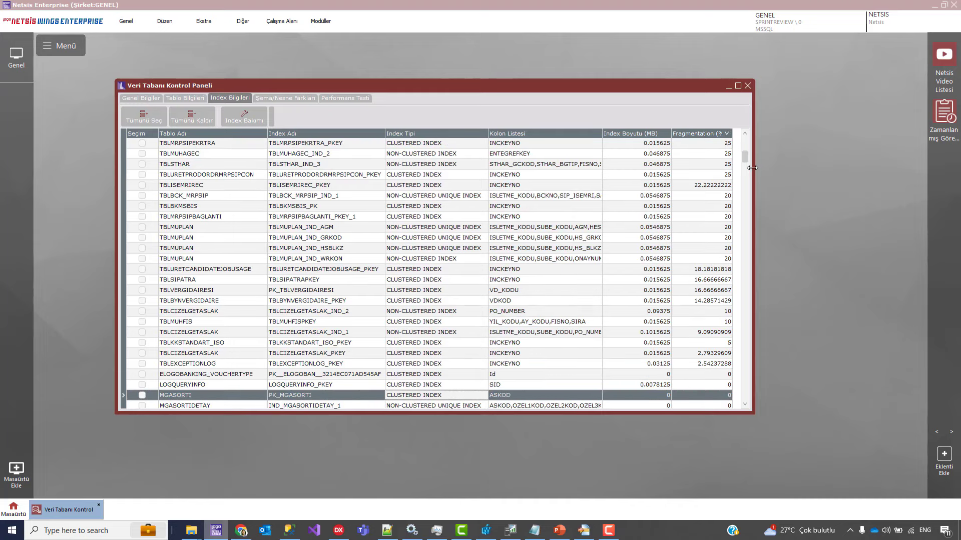
left_click_drag(748, 157, 745, 141)
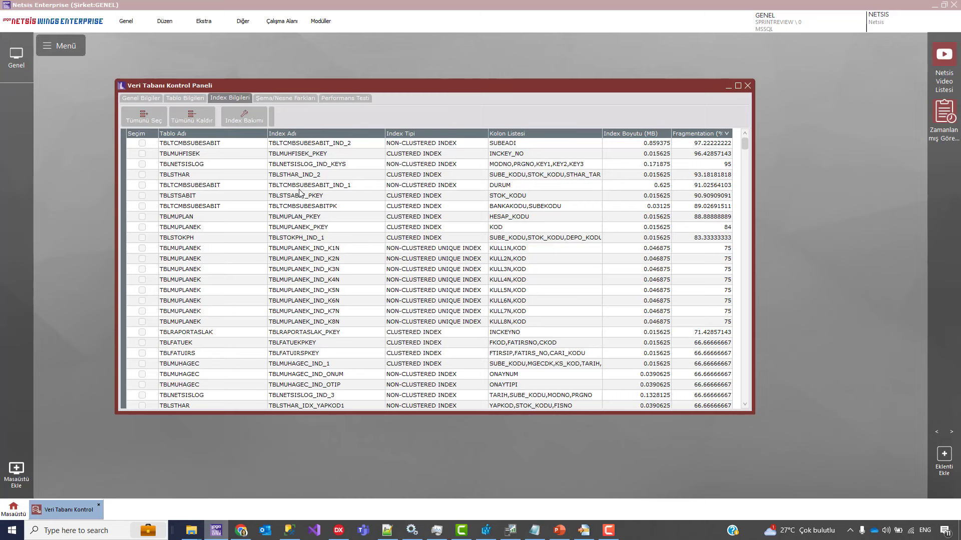
left_click(142, 196)
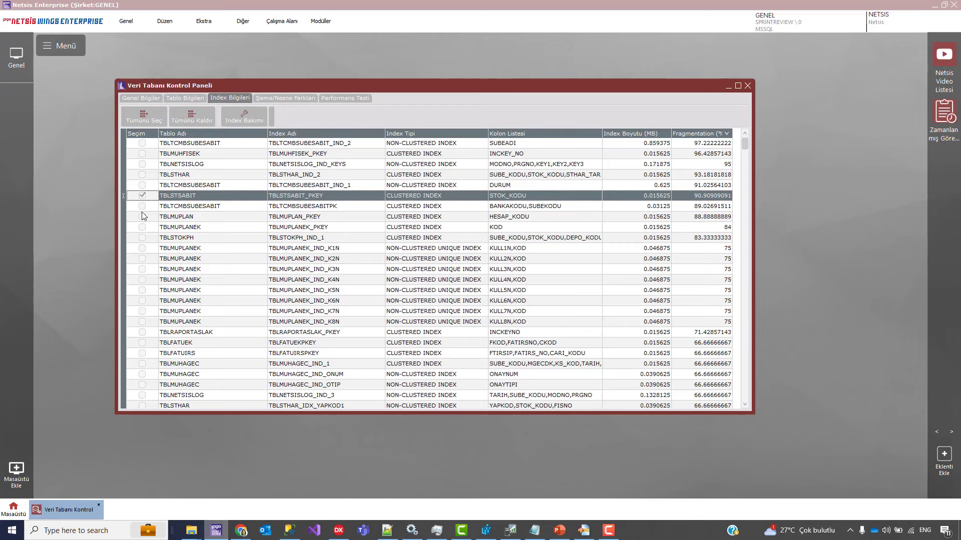
left_click(143, 216)
left_click(143, 227)
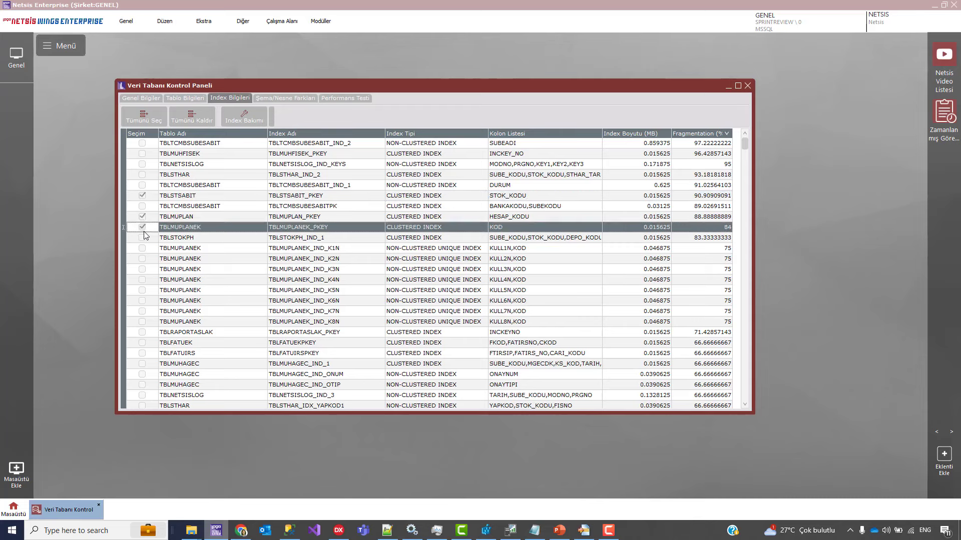
left_click(143, 228)
left_click(142, 216)
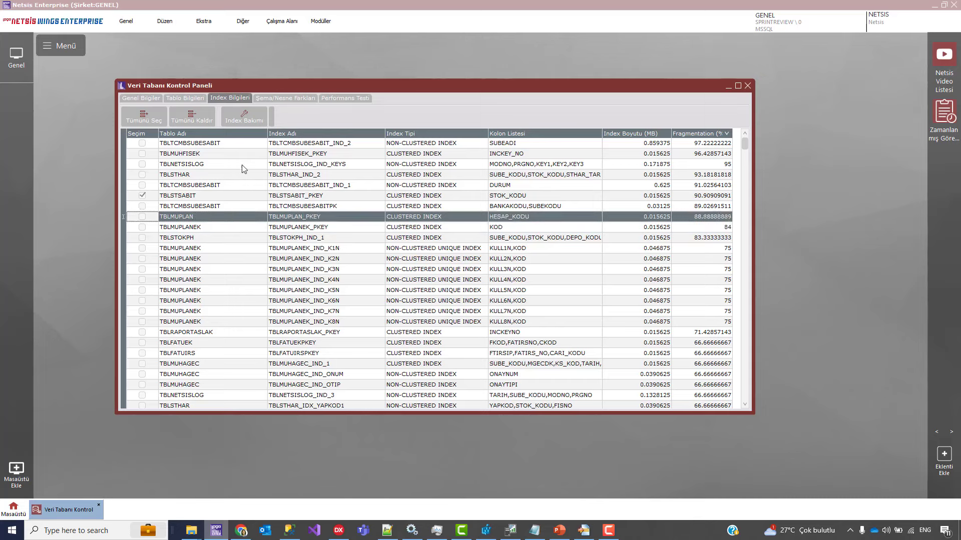
Run index maintenance for the selected index with statistics updating enabled and a fragmentation limit of 40%
left_click(254, 113)
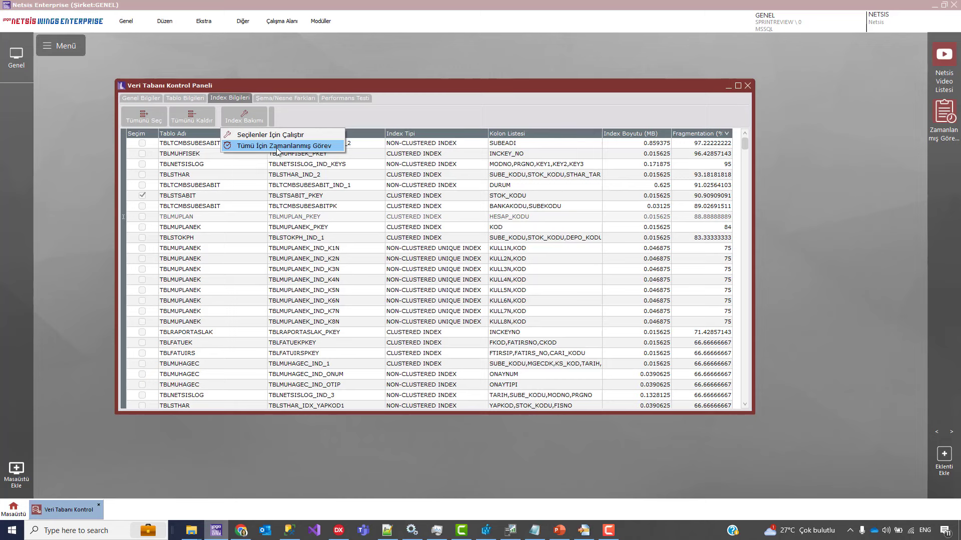
left_click(213, 195)
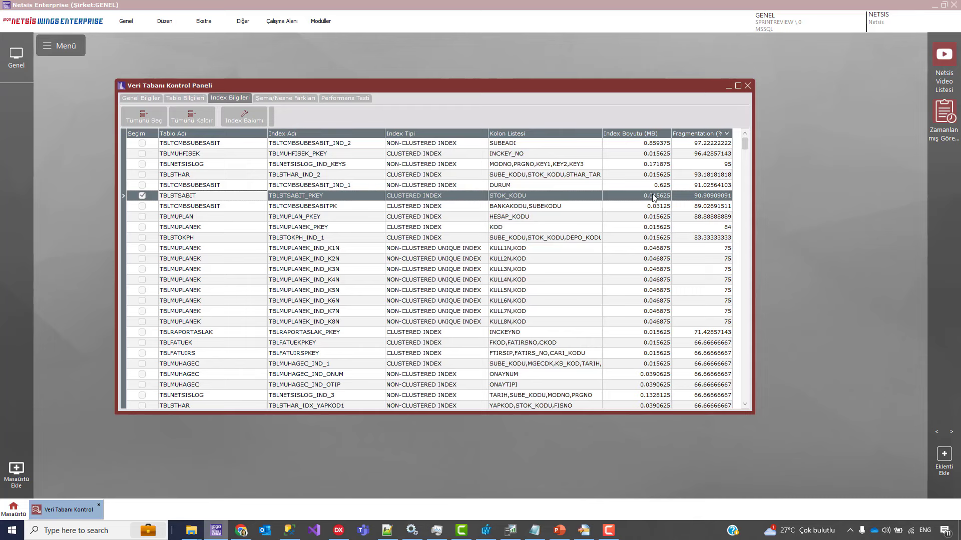
left_click(244, 117)
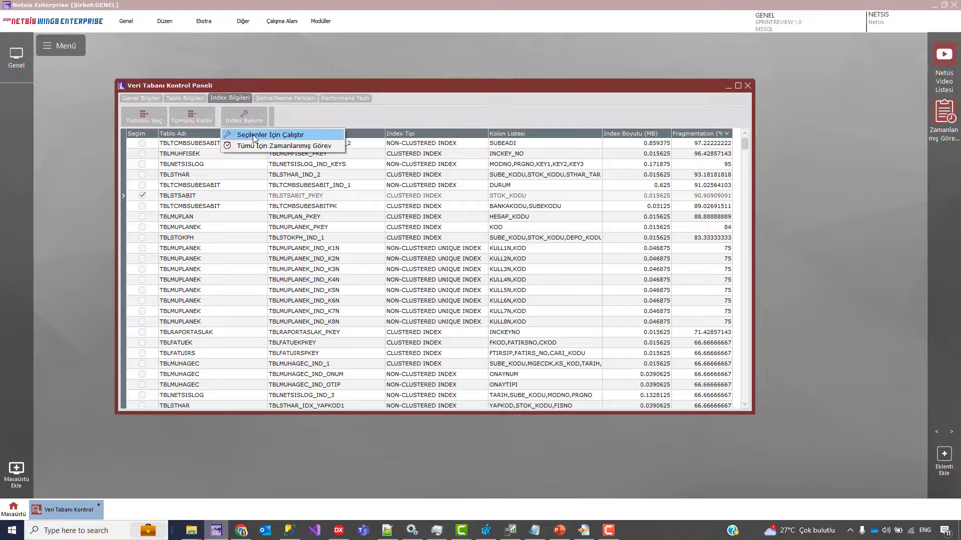
left_click(289, 135)
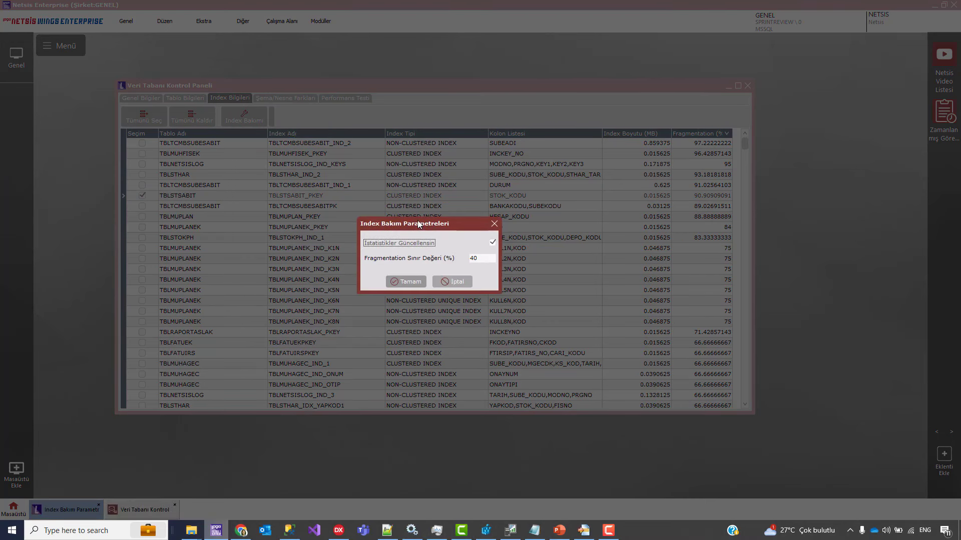
left_click_drag(417, 220, 400, 199)
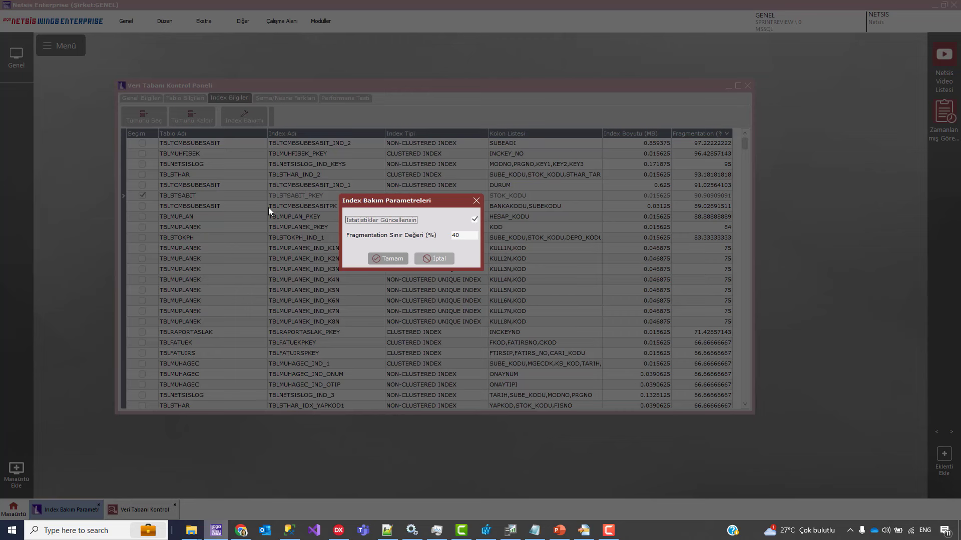
left_click(462, 236)
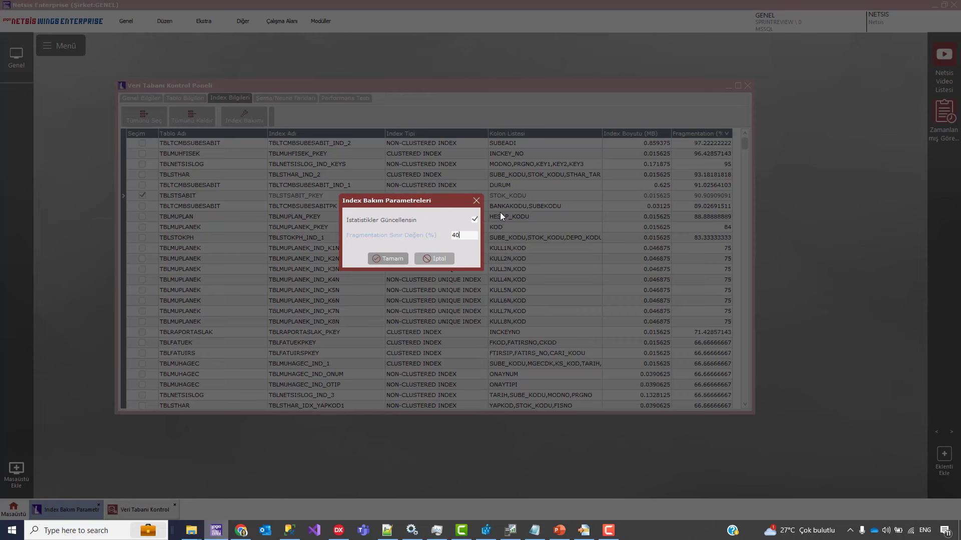
double_click(459, 235)
left_click(379, 260)
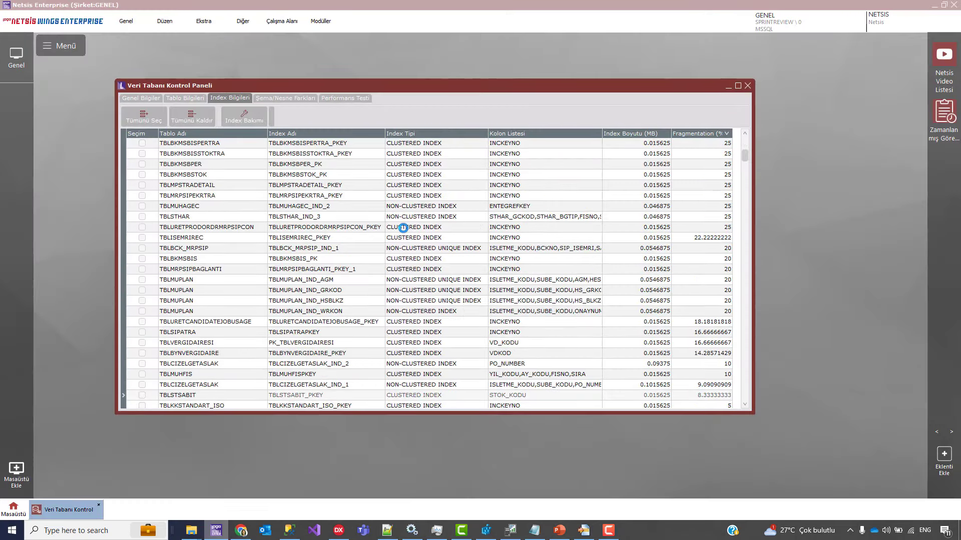
Review the most fragmented indexes remaining in the list, such as those of TBLSTOKPH and TBLMUPLANEK
scroll(550, 200, "up", 15)
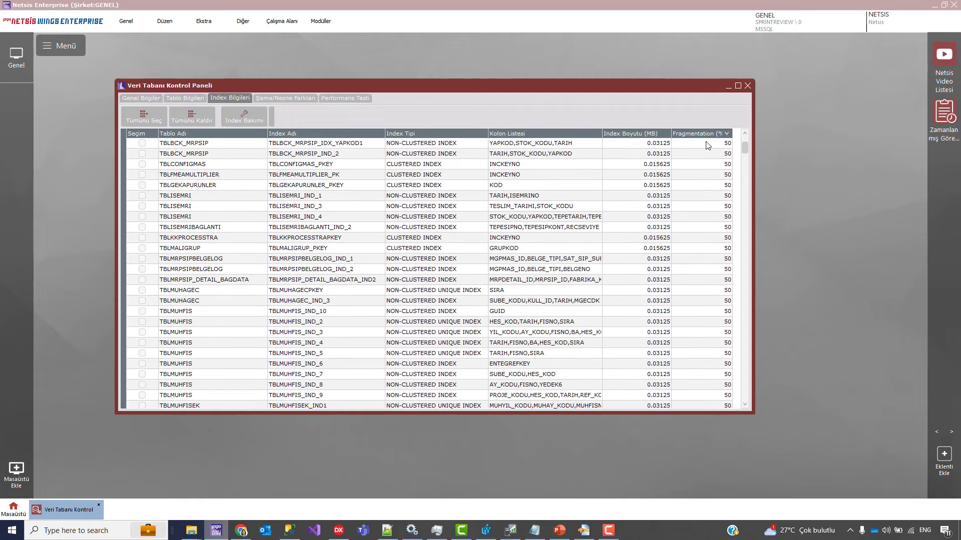
left_click_drag(745, 151, 746, 140)
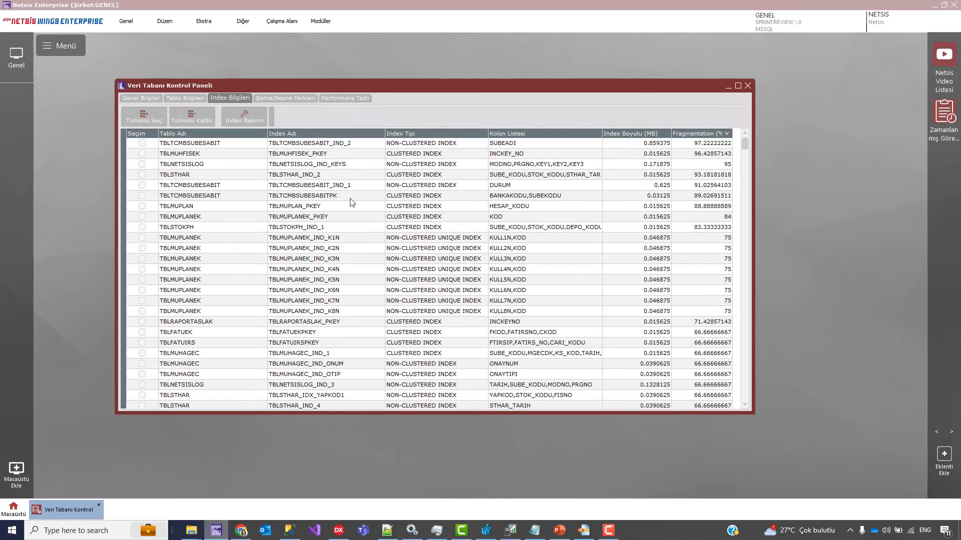
left_click(190, 228)
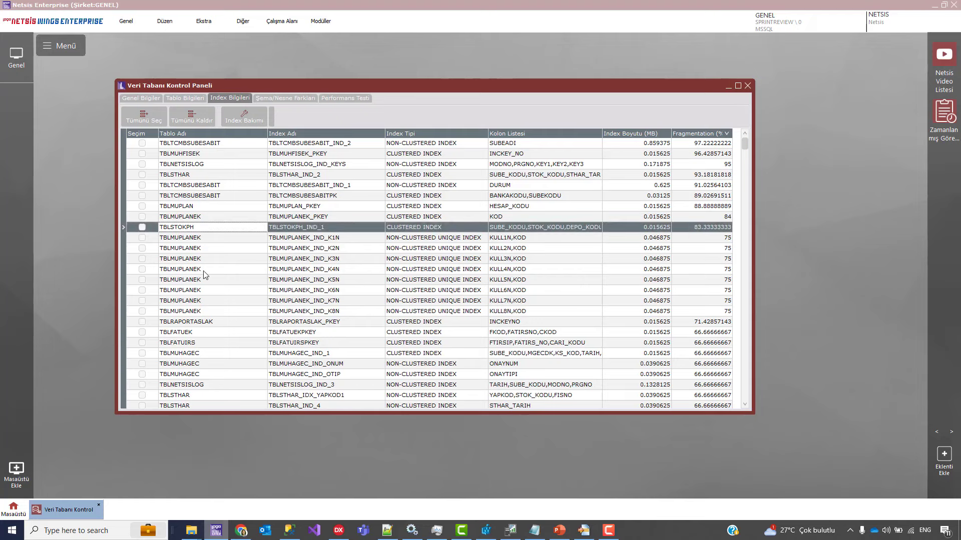
scroll(203, 273, "down", 2)
scroll(203, 275, "up", 2)
left_click(190, 270)
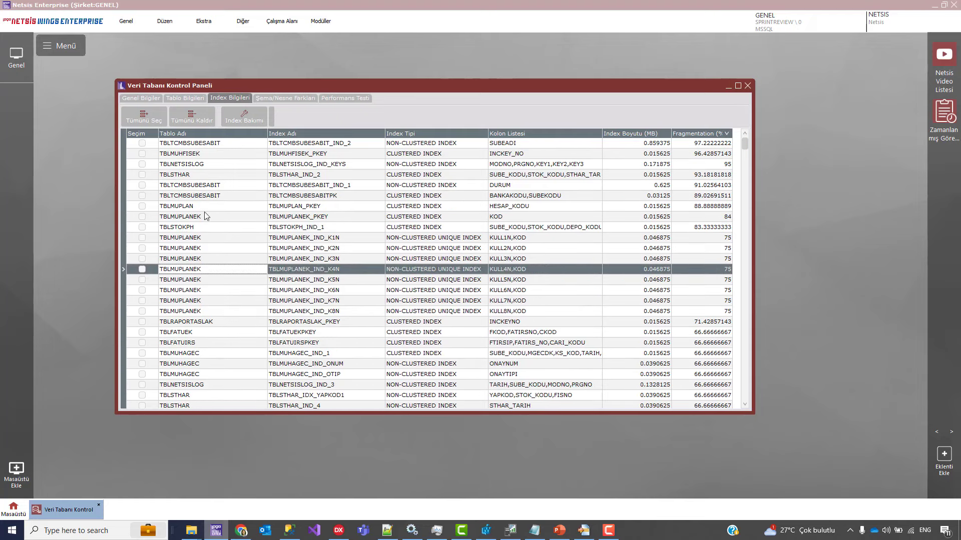
left_click(190, 227)
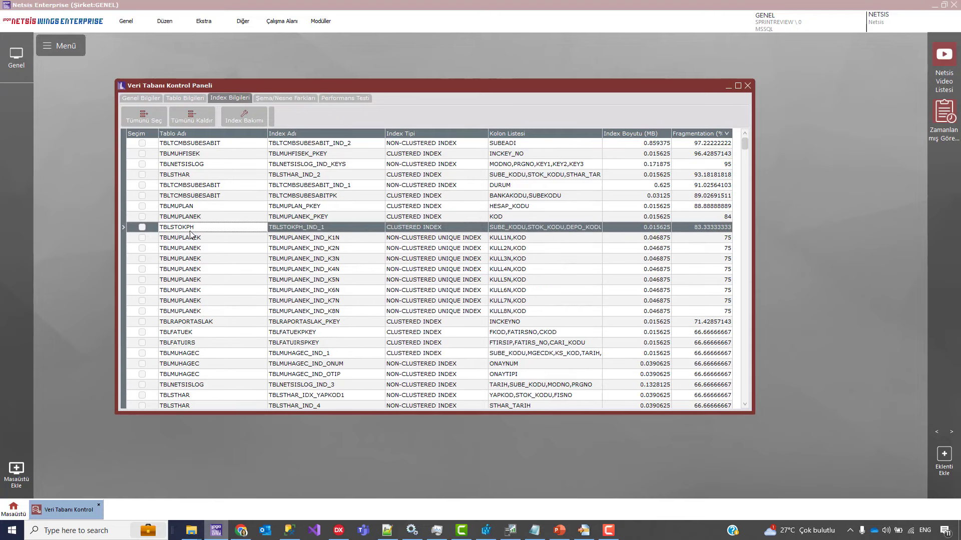
View the scheduled task definition for maintaining all indexes, and close it without saving
left_click(256, 115)
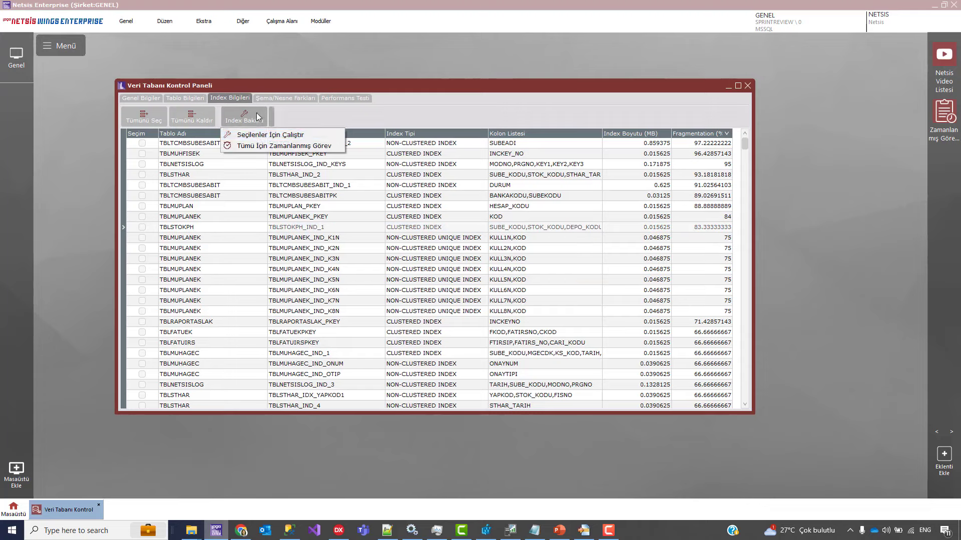
left_click(275, 145)
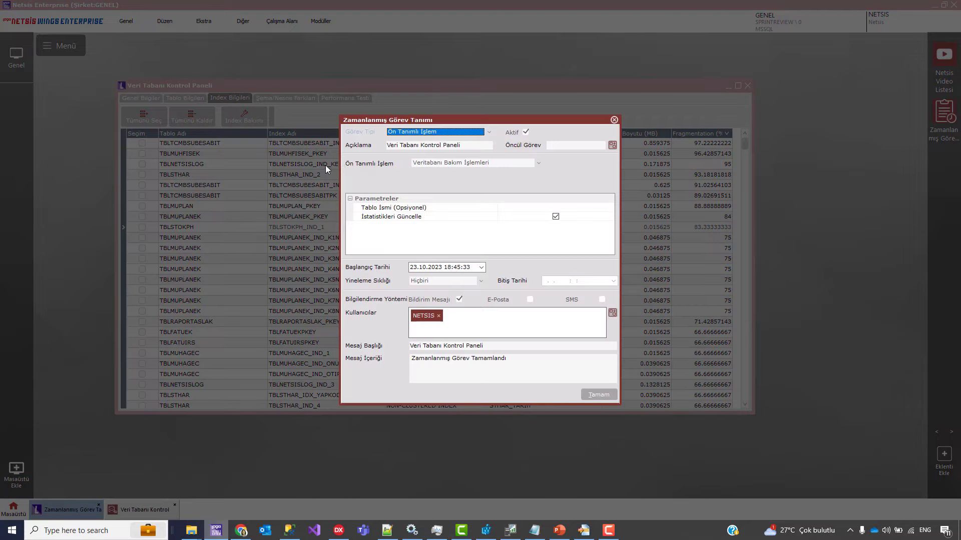
left_click_drag(389, 125, 370, 145)
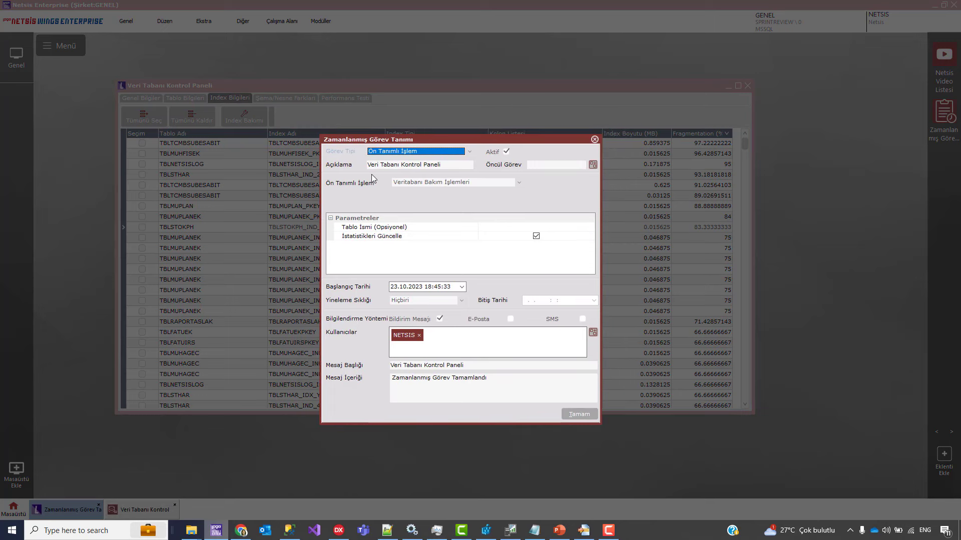
left_click(444, 165)
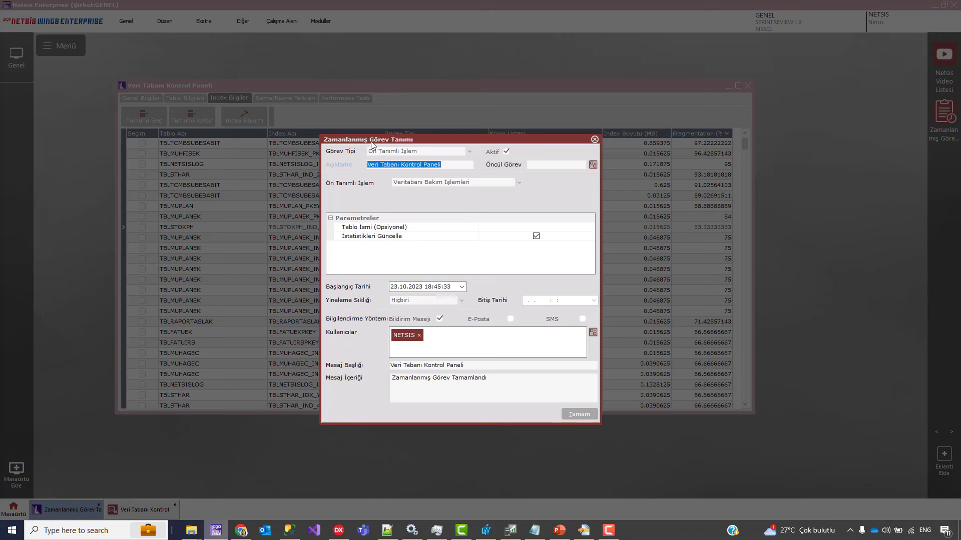
left_click(594, 139)
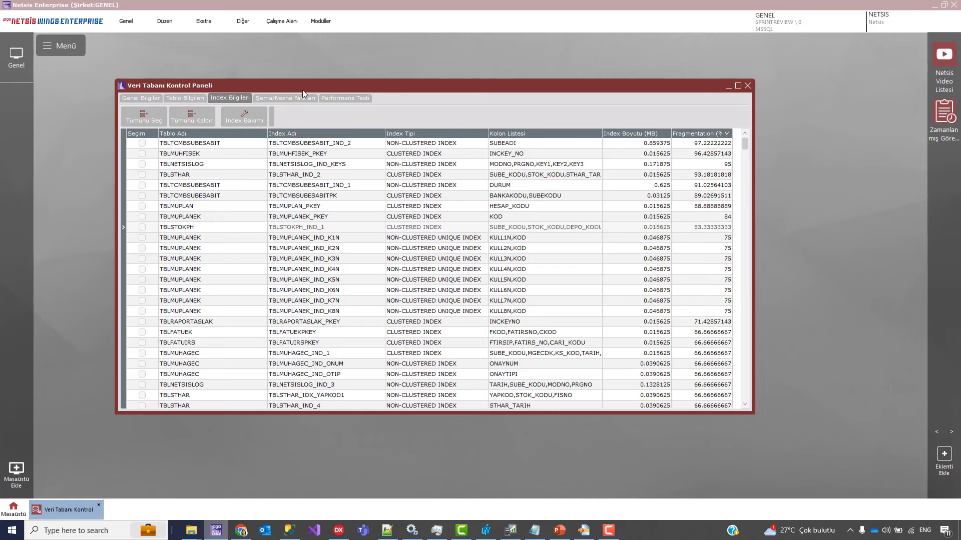
Show the schema/object differences and view the source company options for preparing the report
left_click(282, 99)
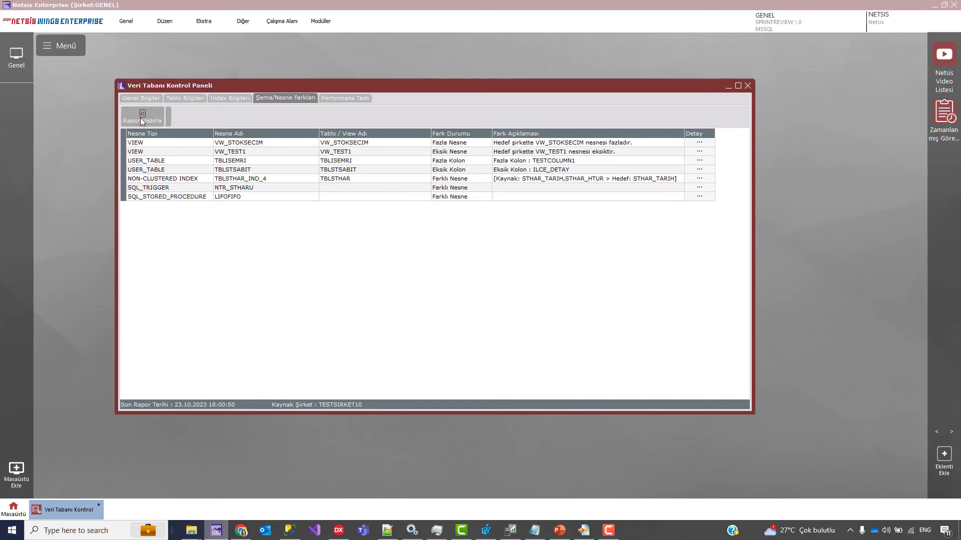
left_click(168, 119)
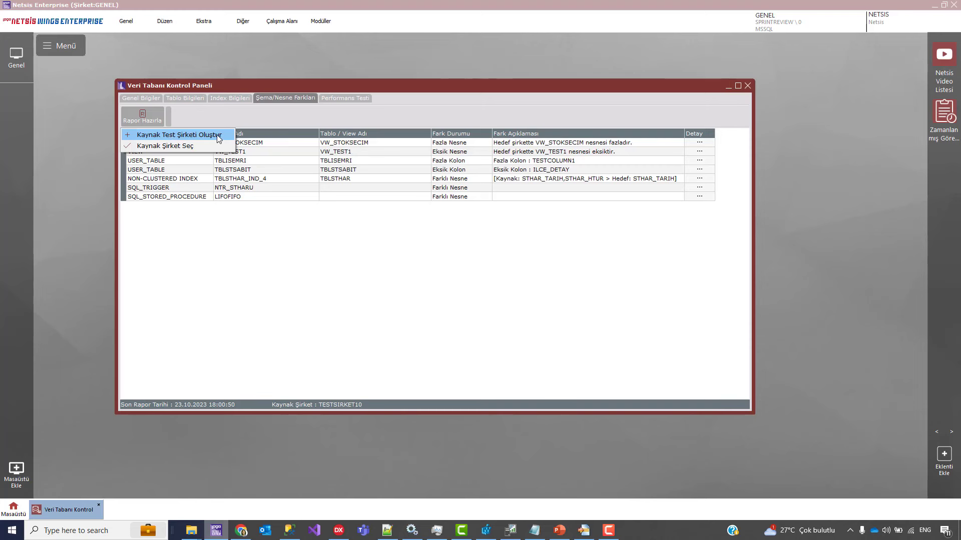
left_click(165, 145)
left_click_drag(430, 158, 409, 212)
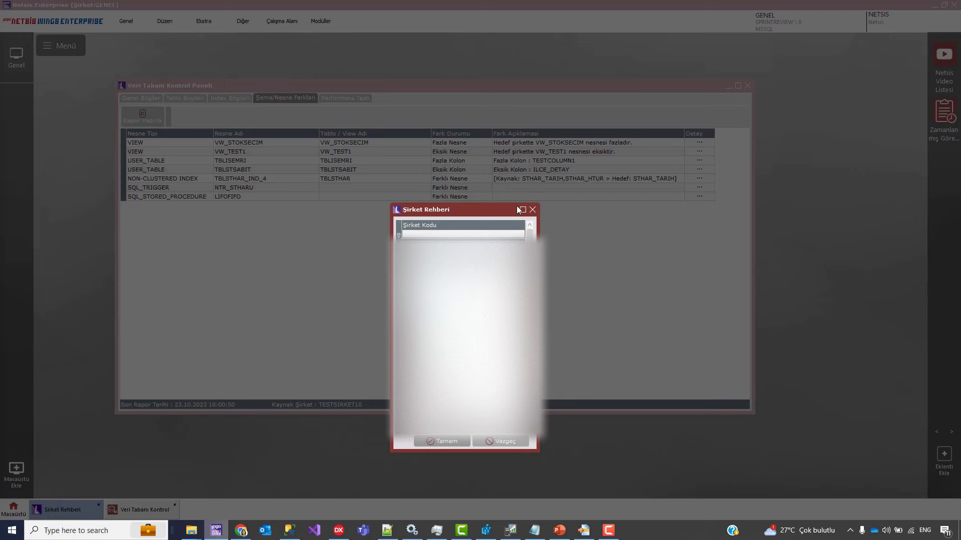
left_click(533, 210)
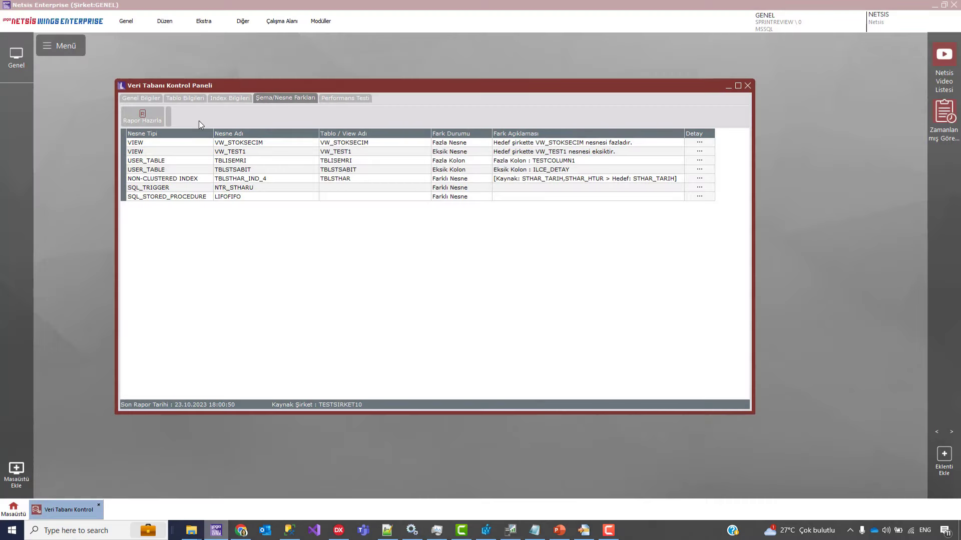
left_click(169, 117)
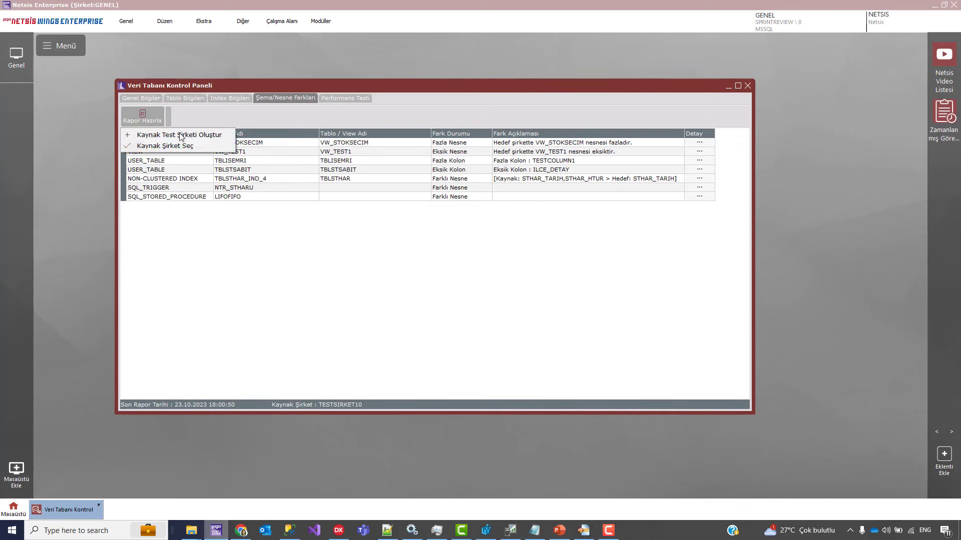
left_click(359, 125)
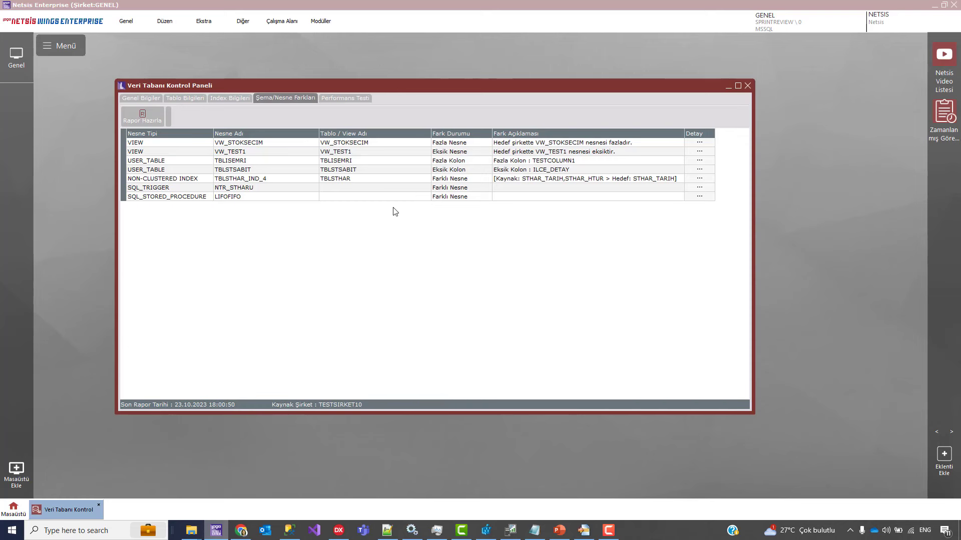
Prepare the schema/object difference report using the existing company TESTSIRKET10 as the source
left_click(168, 116)
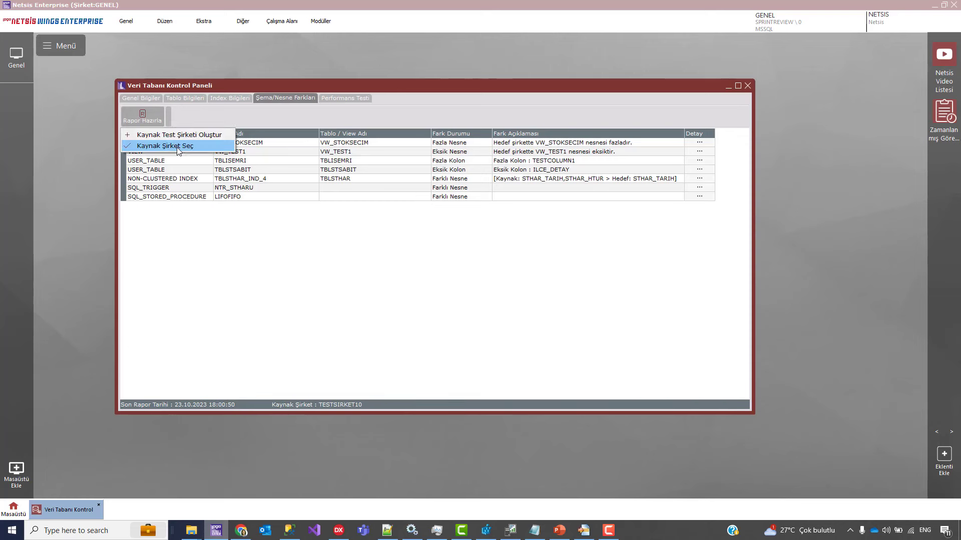
left_click(176, 146)
type("te")
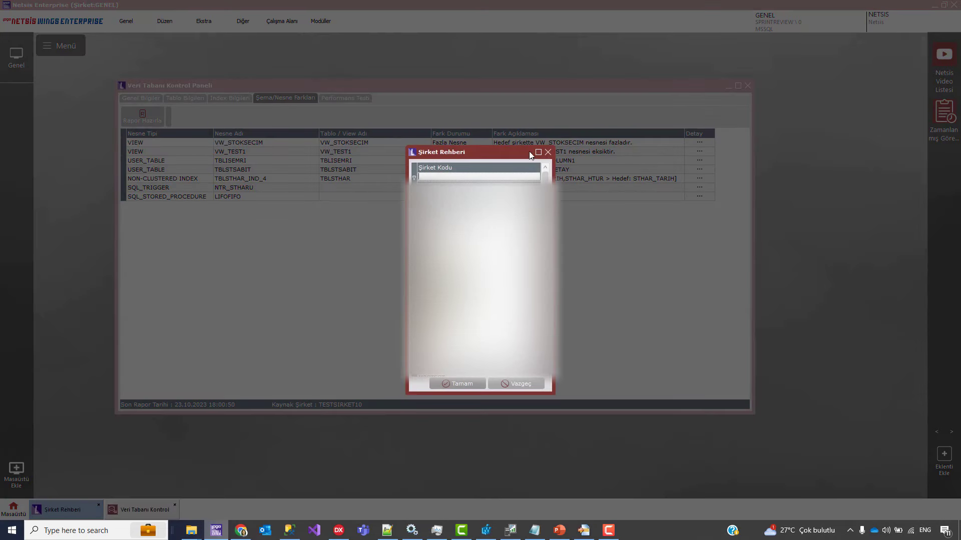
key("BackSpace")
key("BackSpace")
type("estsirk")
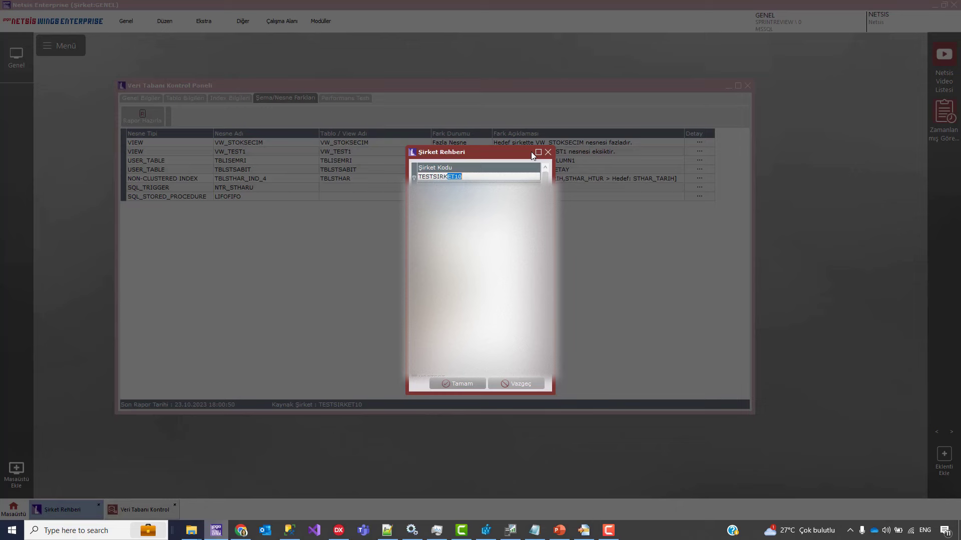
double_click(512, 175)
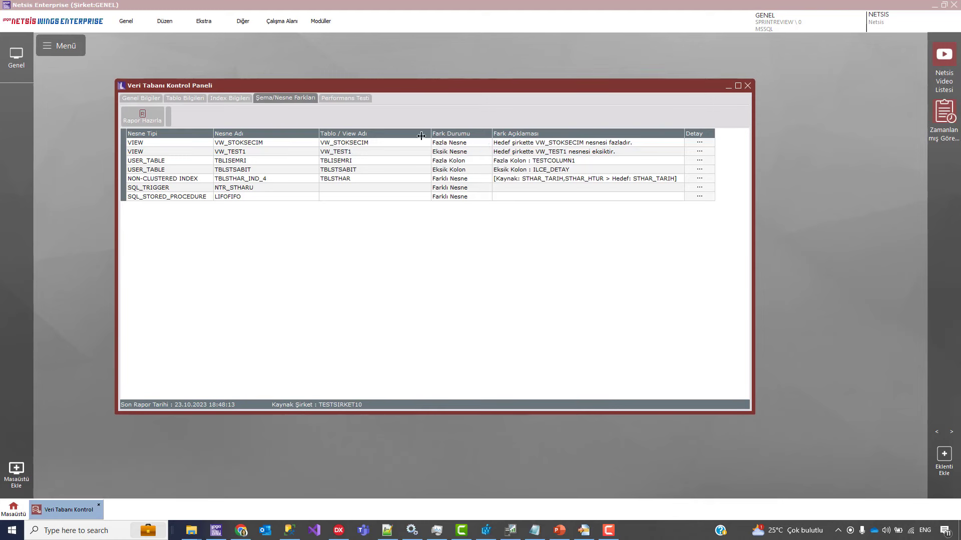
left_click(332, 191)
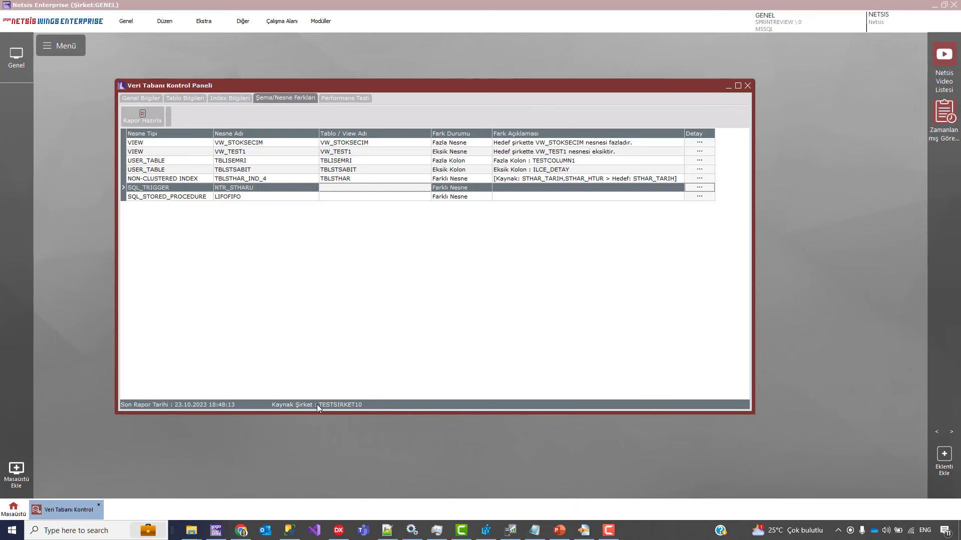
Sort the report by Fark Durumu in descending order and view that column's filter options without applying any
left_click(343, 172)
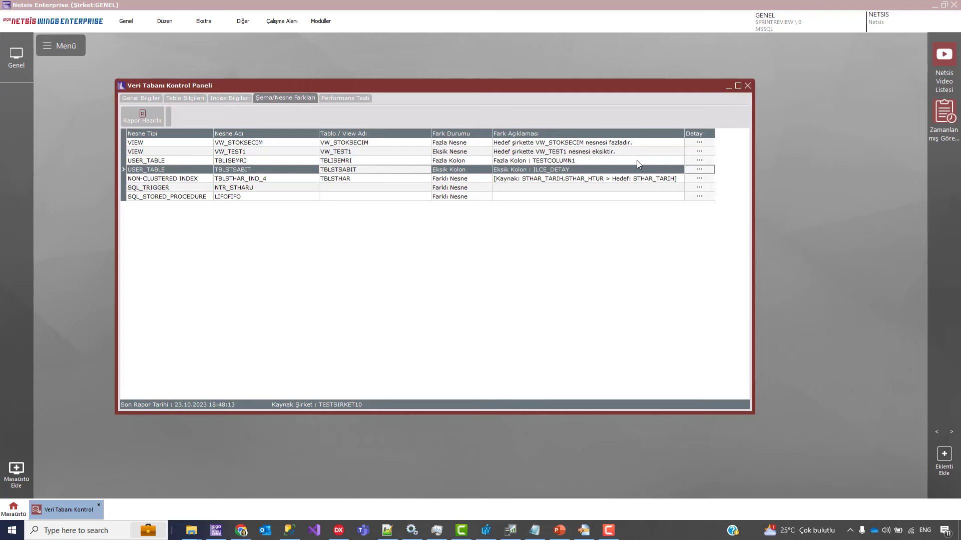
left_click(483, 133)
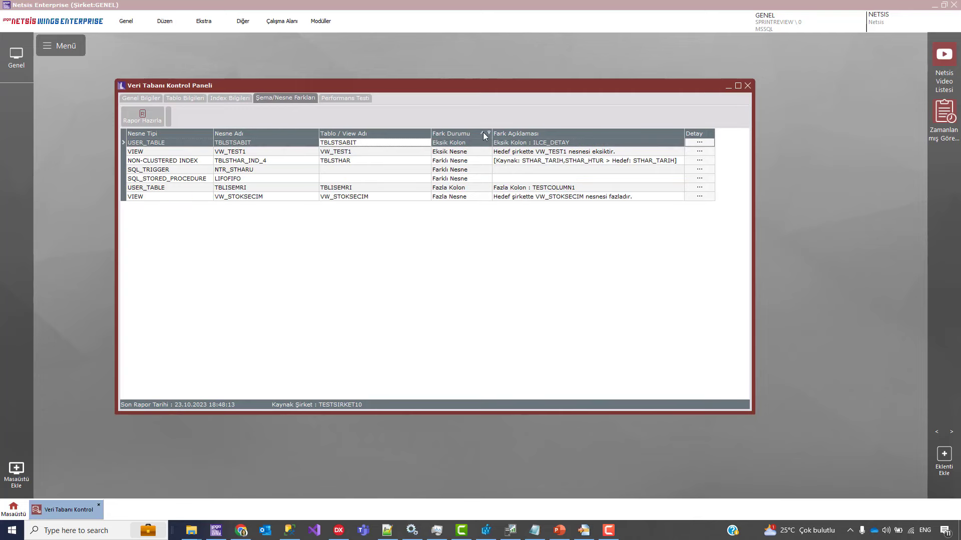
left_click(486, 133)
left_click(489, 134)
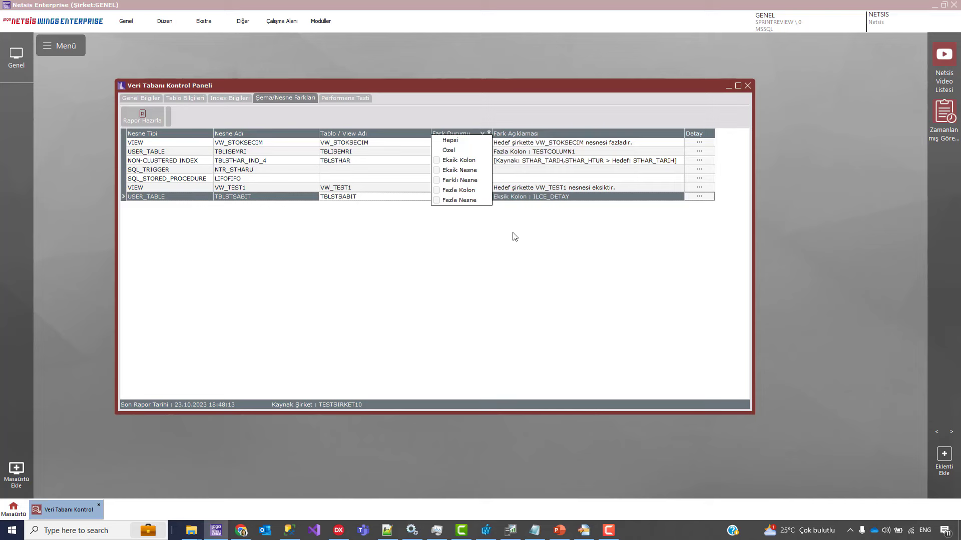
left_click(536, 179)
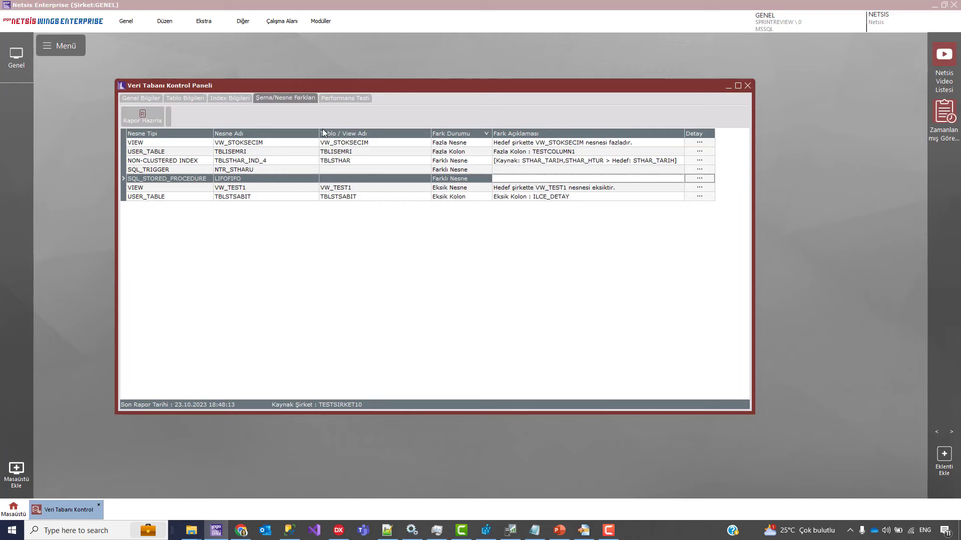
Sort the differences by Nesne Tipi in ascending order and review the Farklı Nesne entries for the index, stored procedure and trigger
left_click(170, 137)
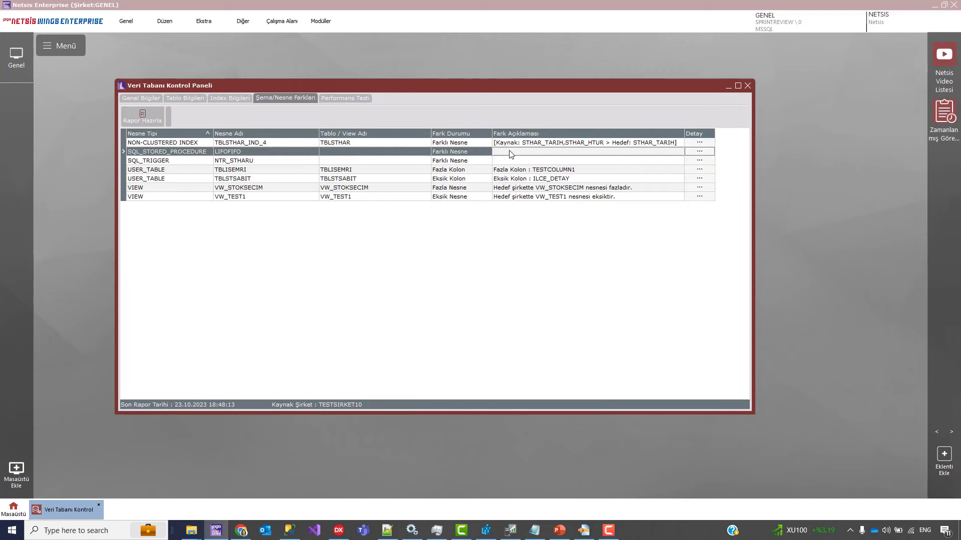
left_click(445, 142)
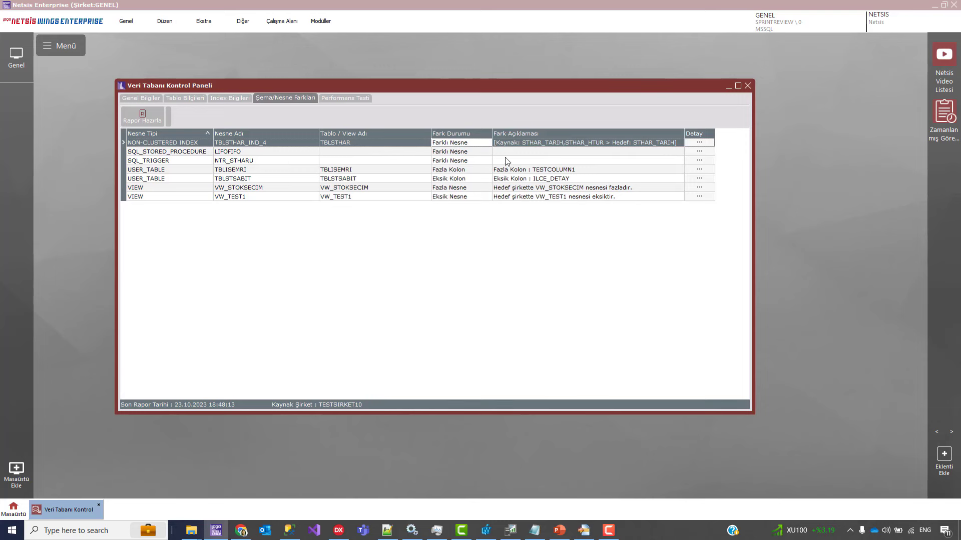
left_click(458, 153)
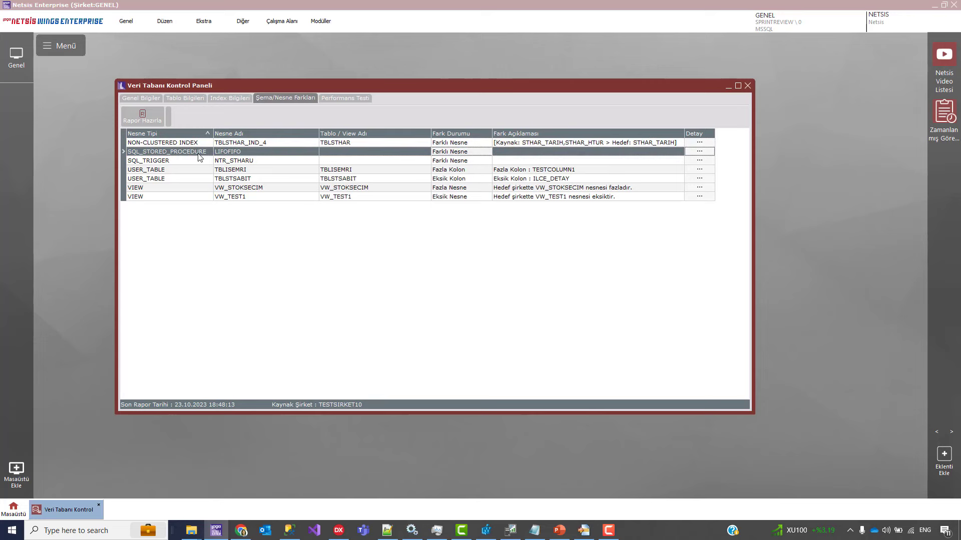
left_click(149, 162)
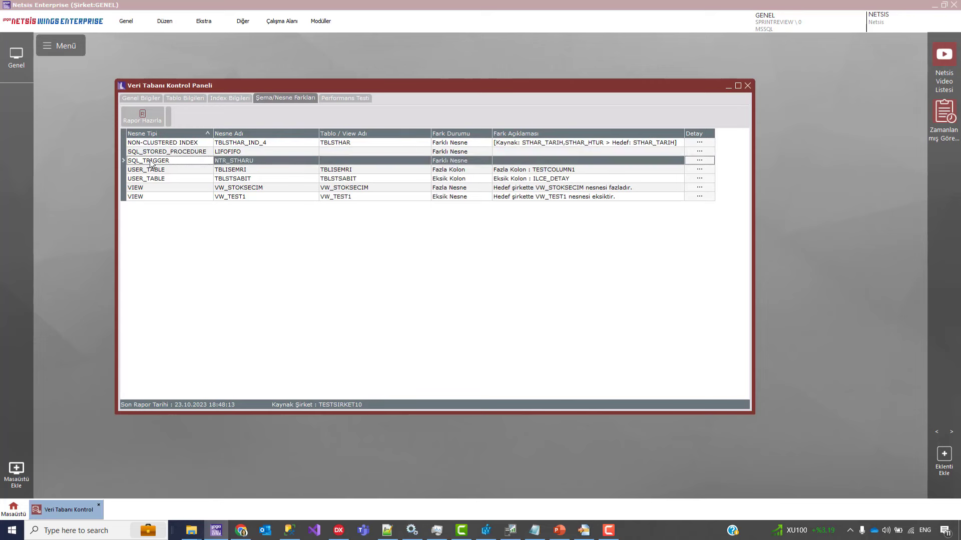
left_click(206, 152)
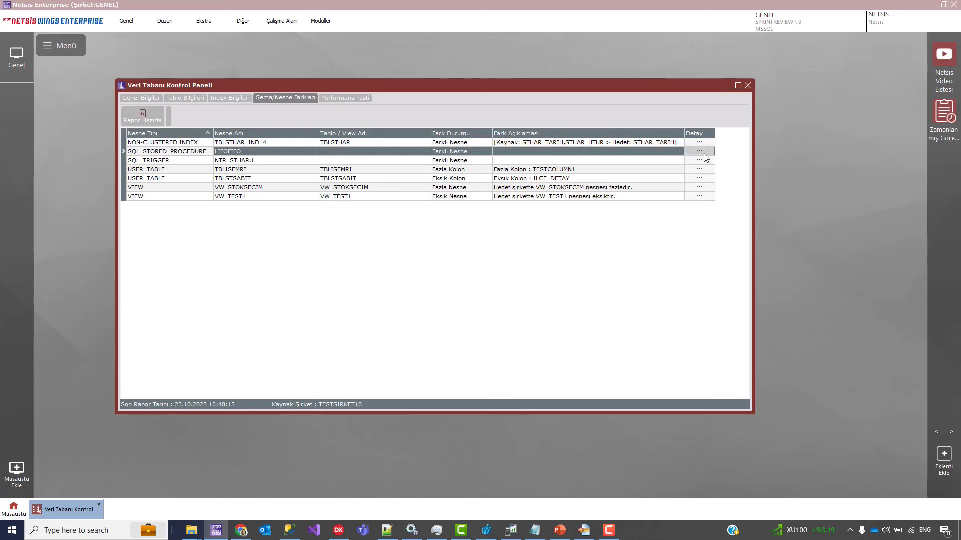
left_click(254, 160)
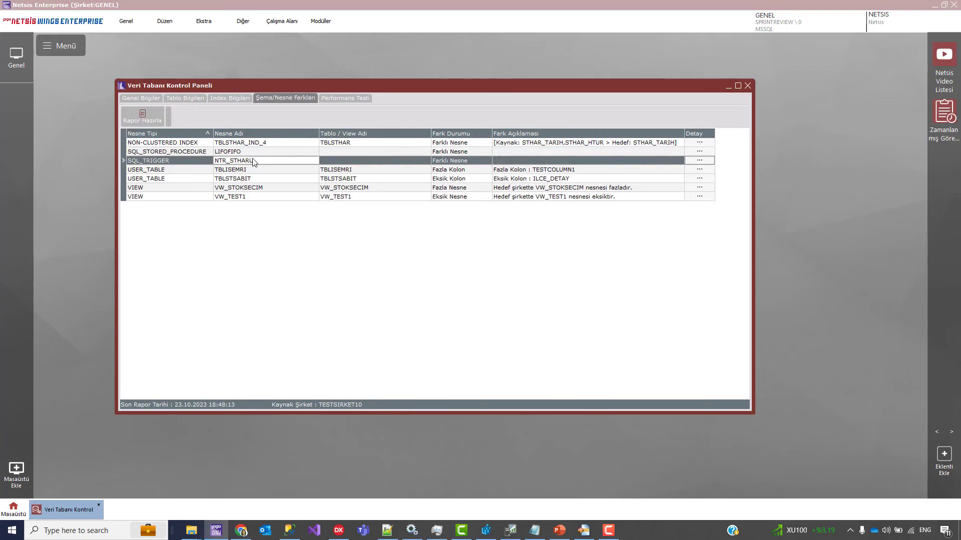
left_click(249, 153)
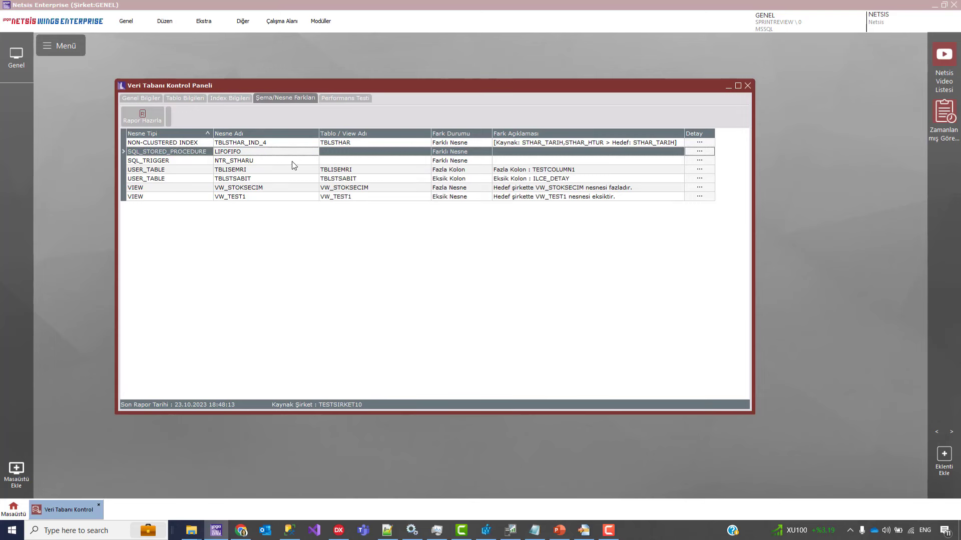
left_click(240, 160)
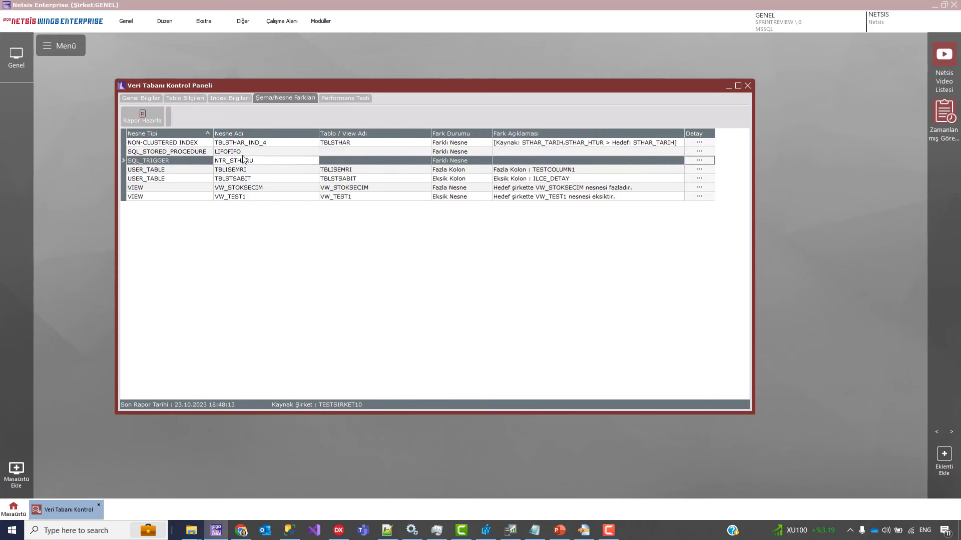
Compare the source and target definitions of the LIFOFIFO stored procedure, going through each difference, and close the comparison
left_click(243, 152)
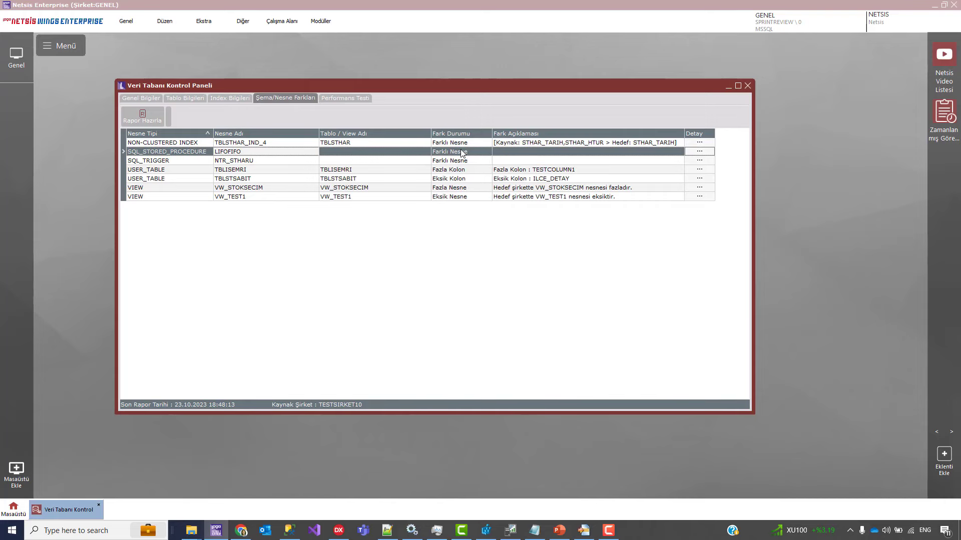
left_click(701, 151)
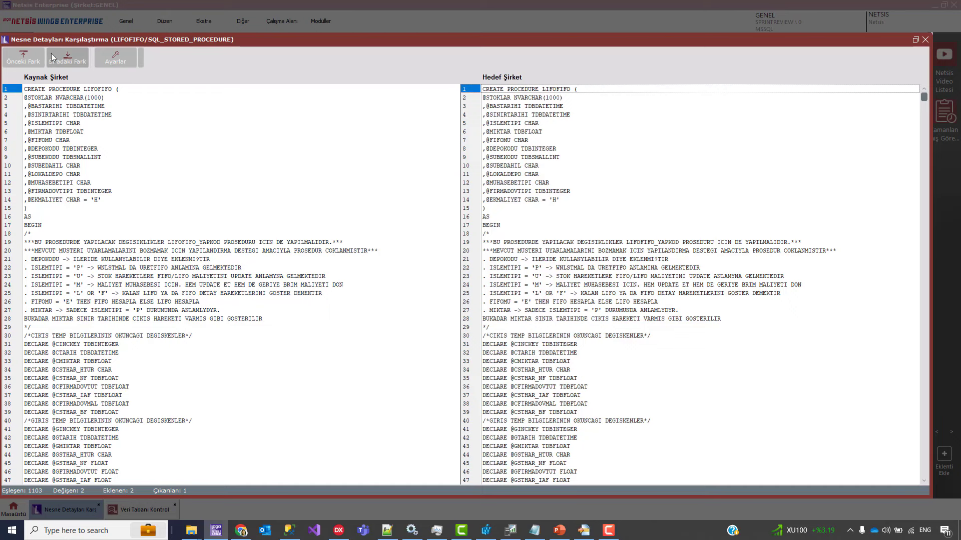
left_click(74, 58)
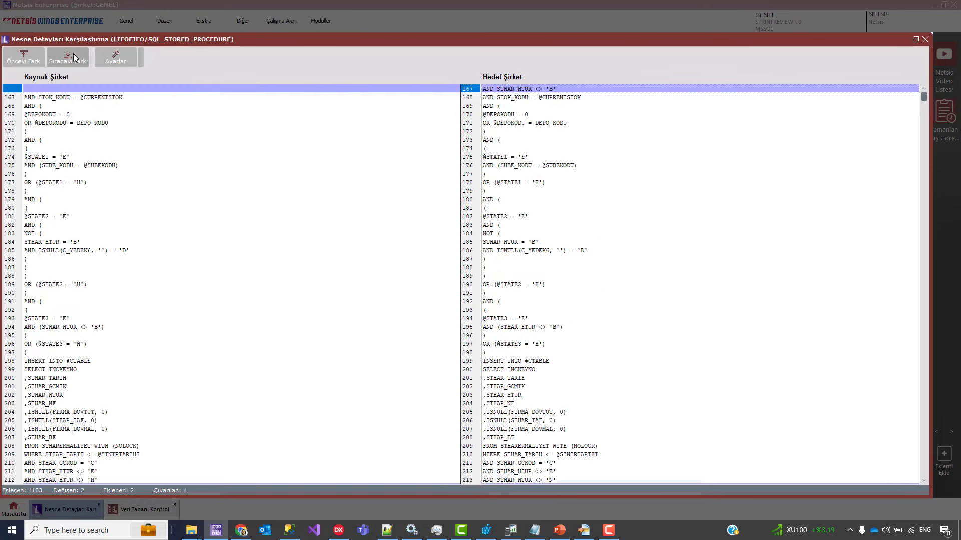
scroll(312, 260, "up", 1)
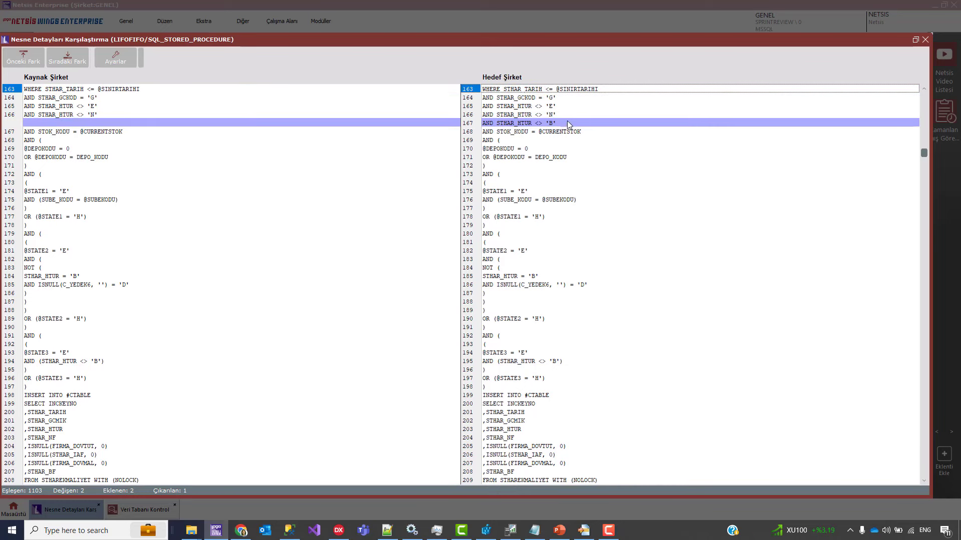
left_click(565, 123)
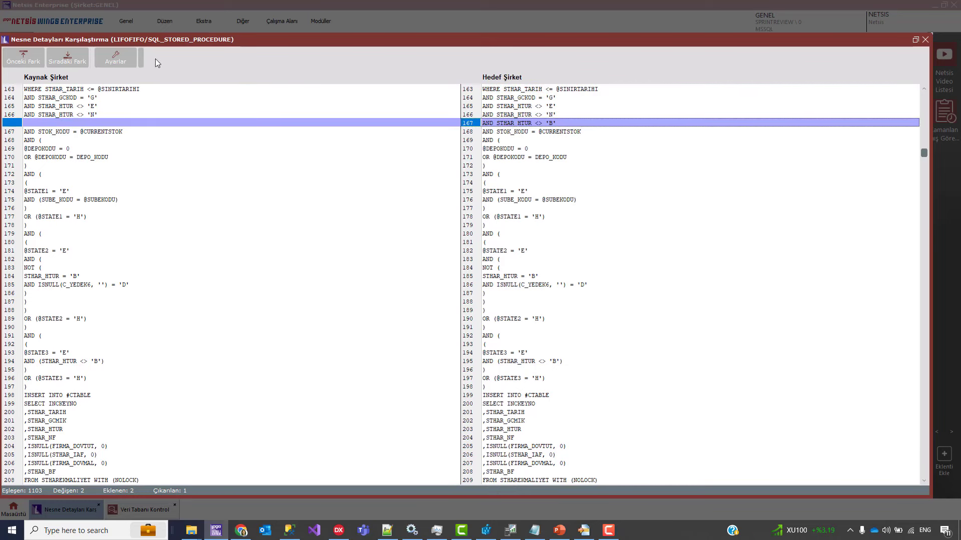
left_click(67, 57)
scroll(630, 147, "up", 1)
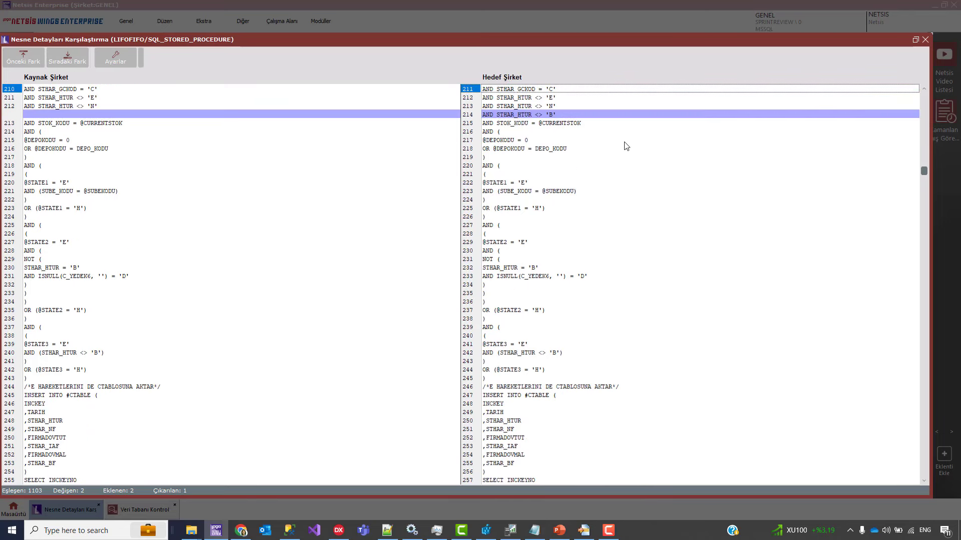
left_click(88, 59)
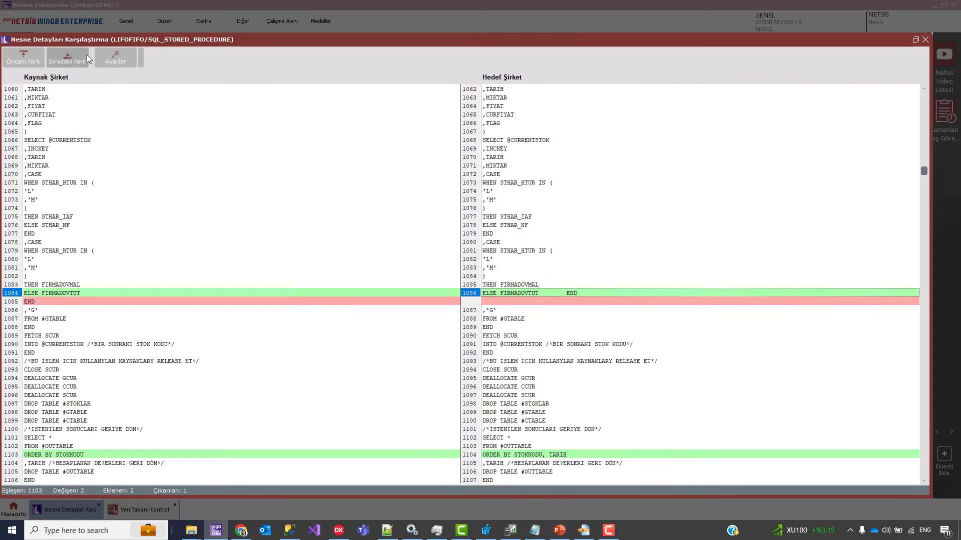
left_click(73, 58)
left_click(73, 58)
left_click(73, 58)
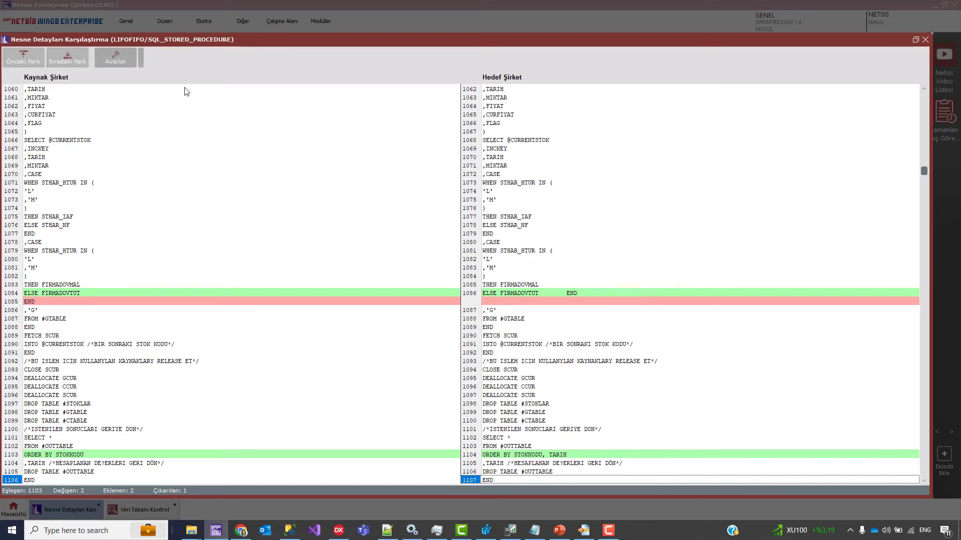
left_click(924, 40)
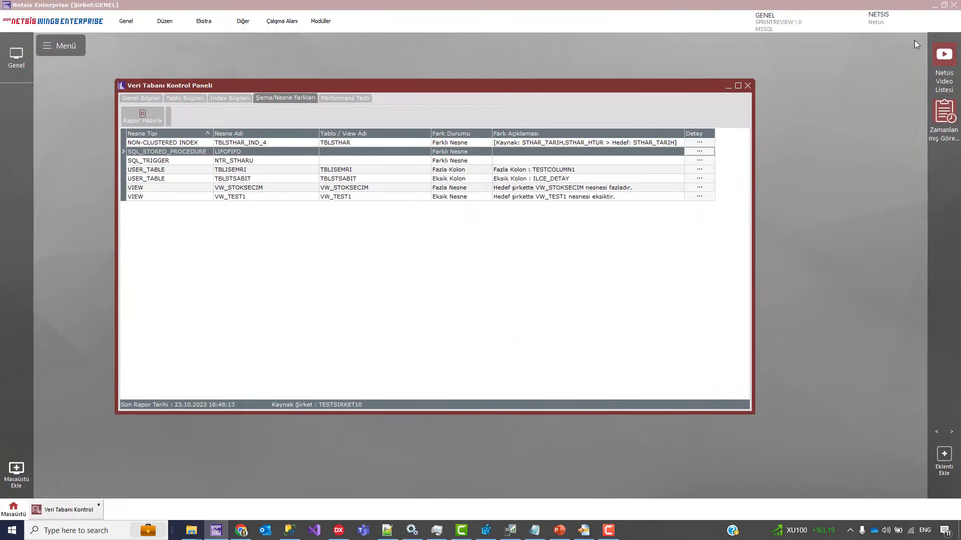
Compare the source and target code of the NTR_STHARU trigger, examine its differing line, and close the comparison
left_click(235, 161)
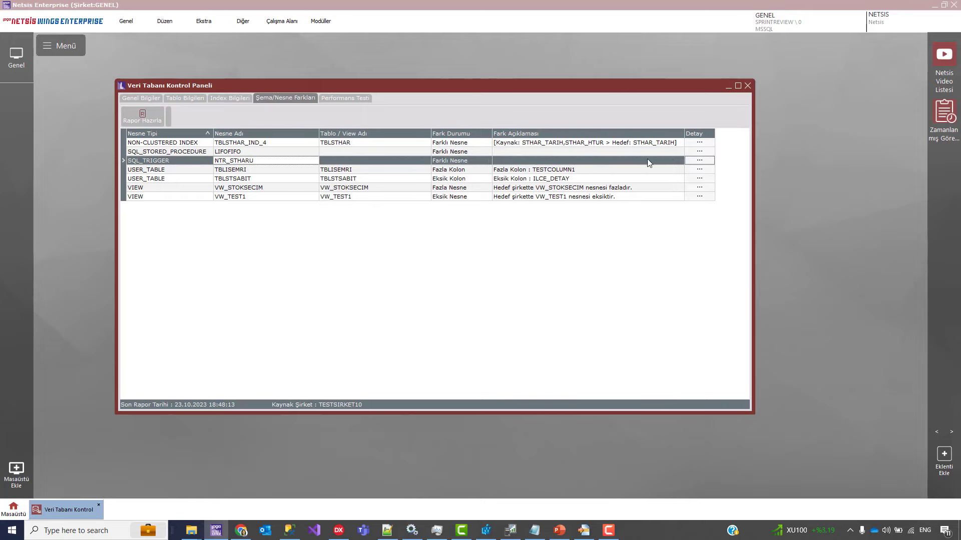
left_click(699, 160)
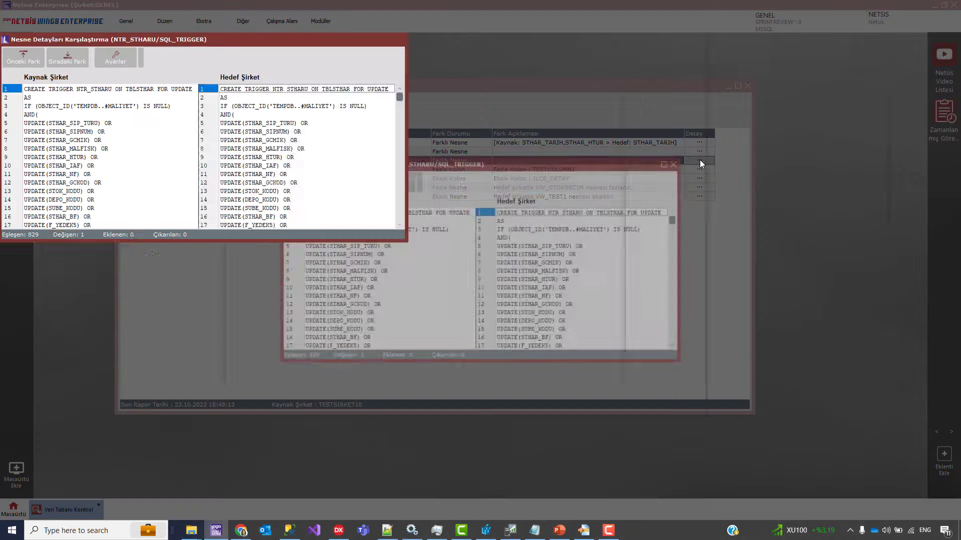
left_click(67, 60)
scroll(305, 205, "up", 1)
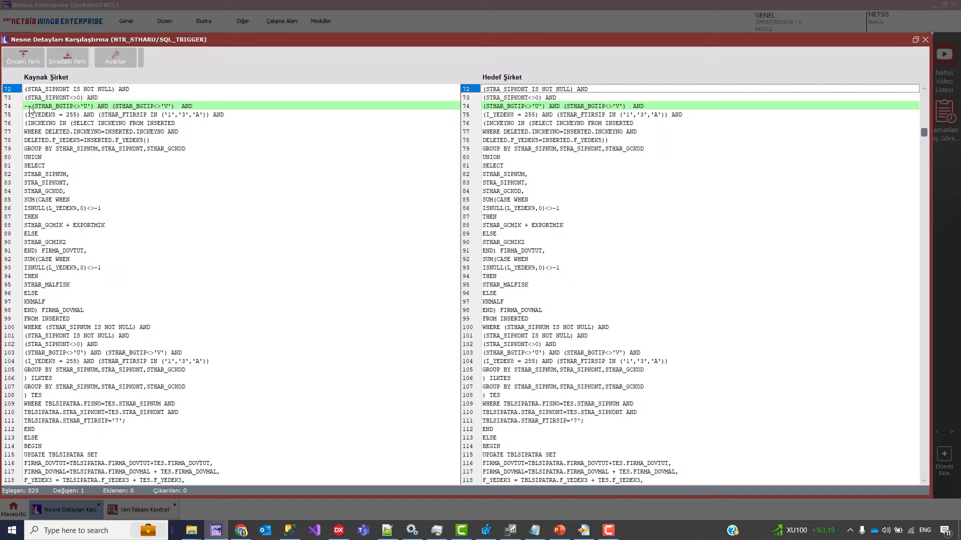
left_click(83, 59)
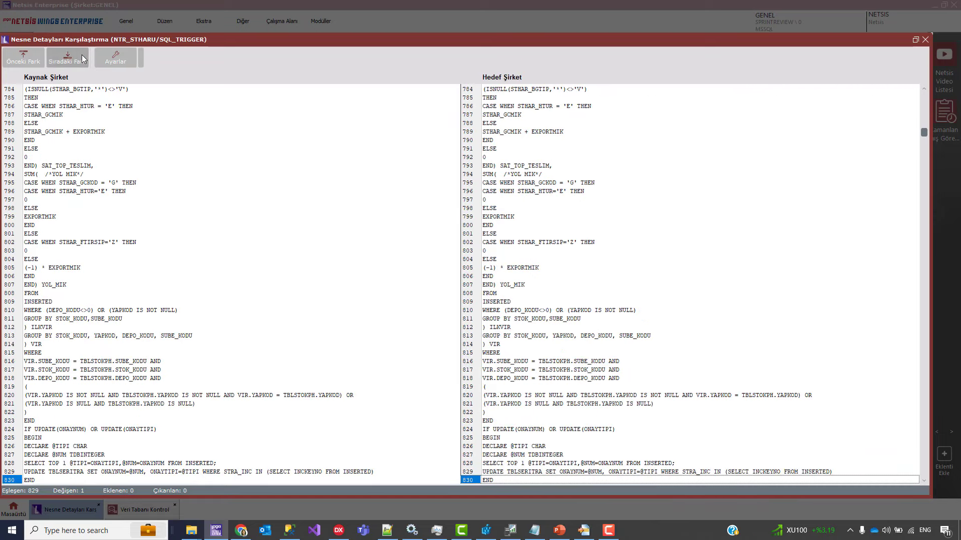
left_click(37, 58)
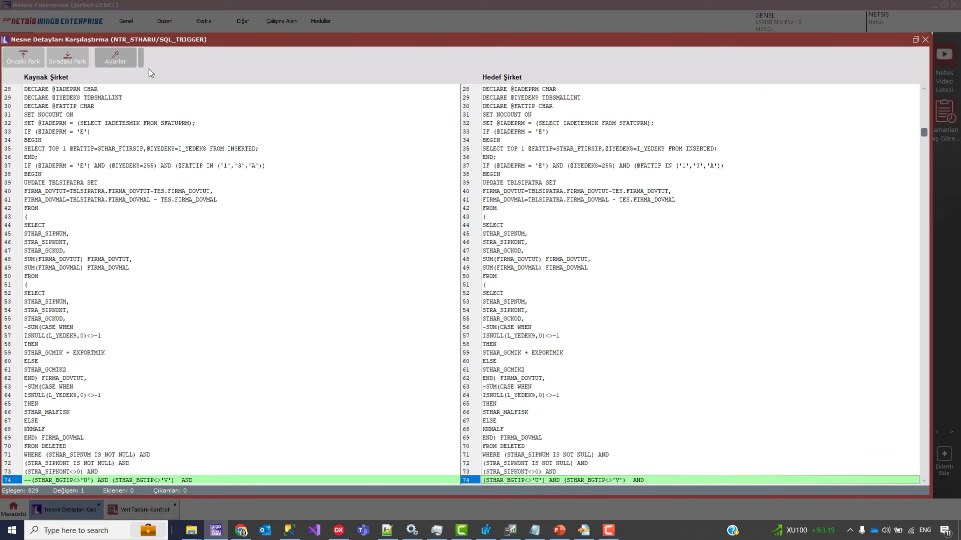
key("Up")
key("Up")
key("Up")
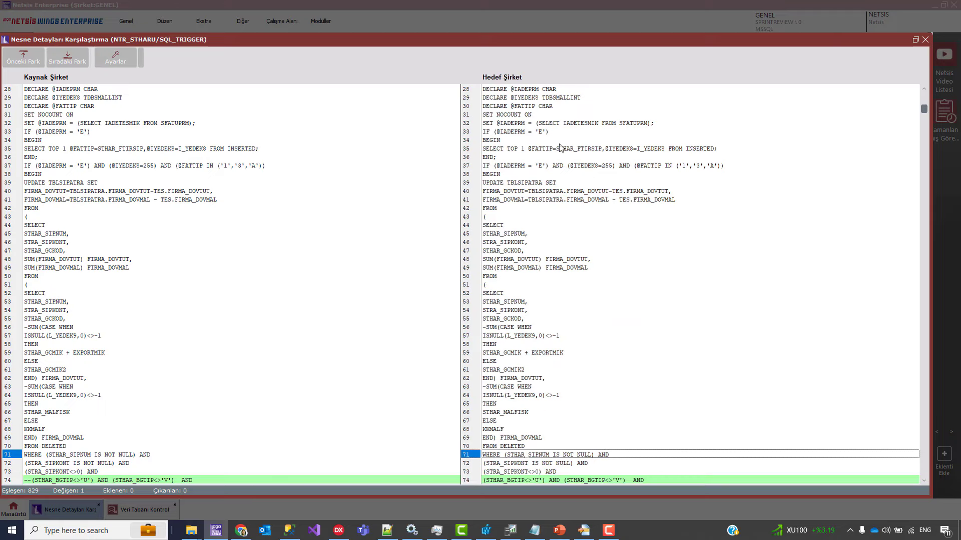
key("Up")
key("Up")
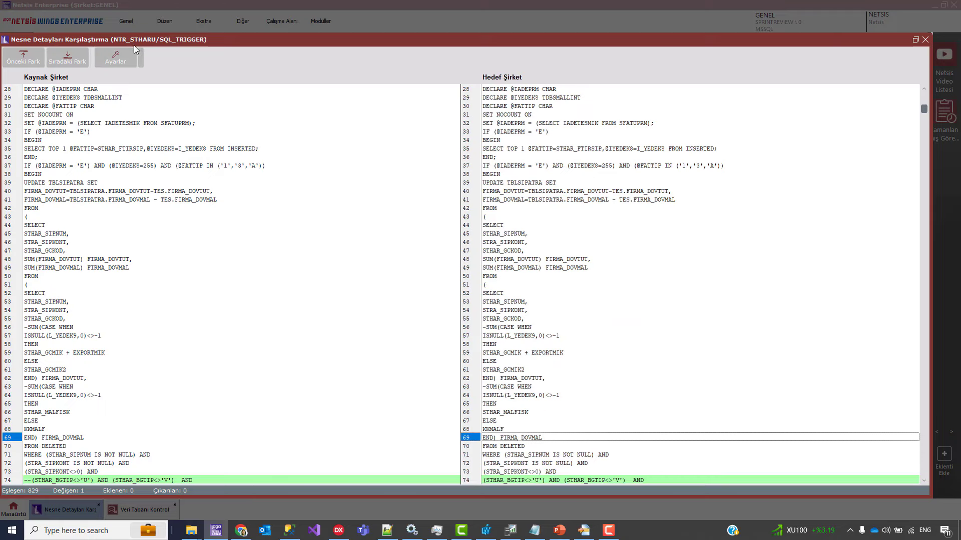
left_click(925, 39)
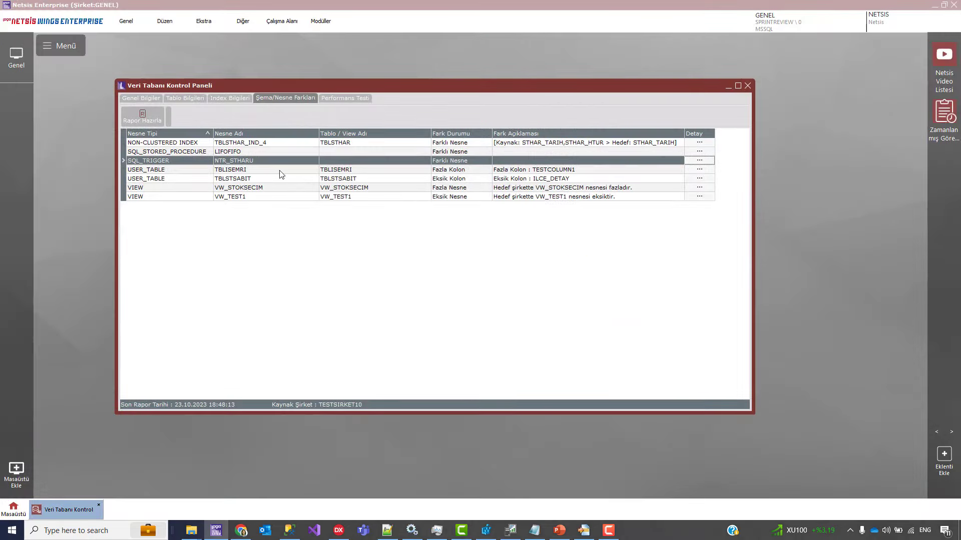
Review the extra and missing column entries for TBLISEMRI and TBLSTSABIT, and the view differences for VW_STOKSECIM and VW_TEST1
left_click(455, 170)
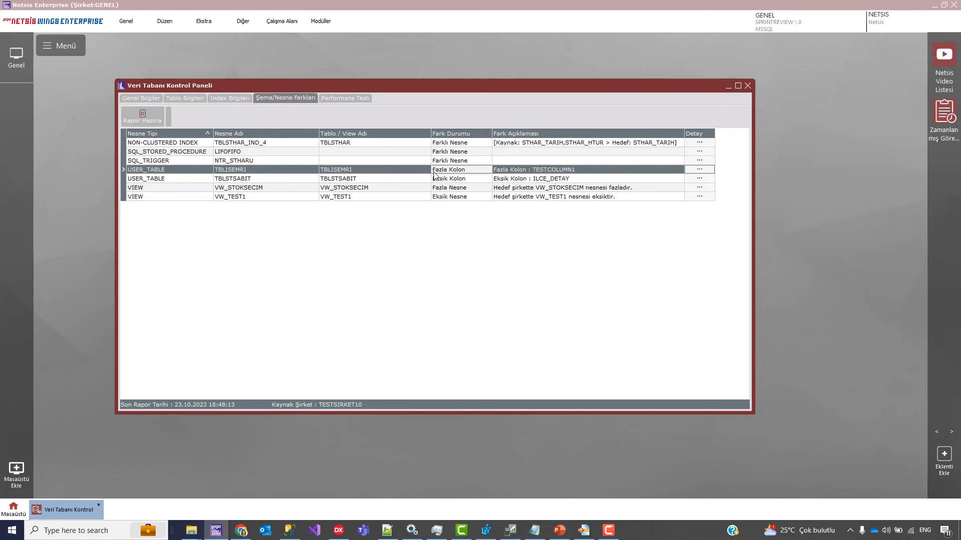
left_click(253, 180)
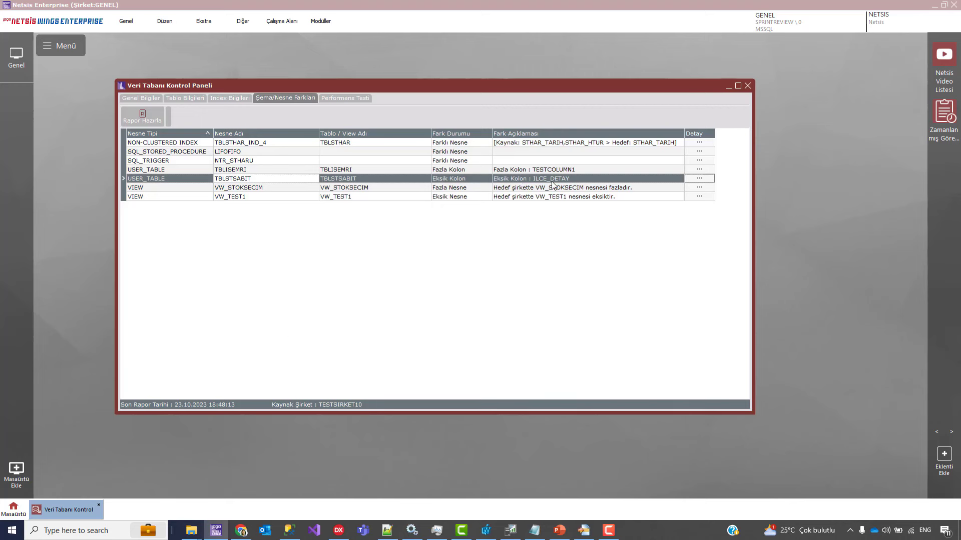
left_click(334, 180)
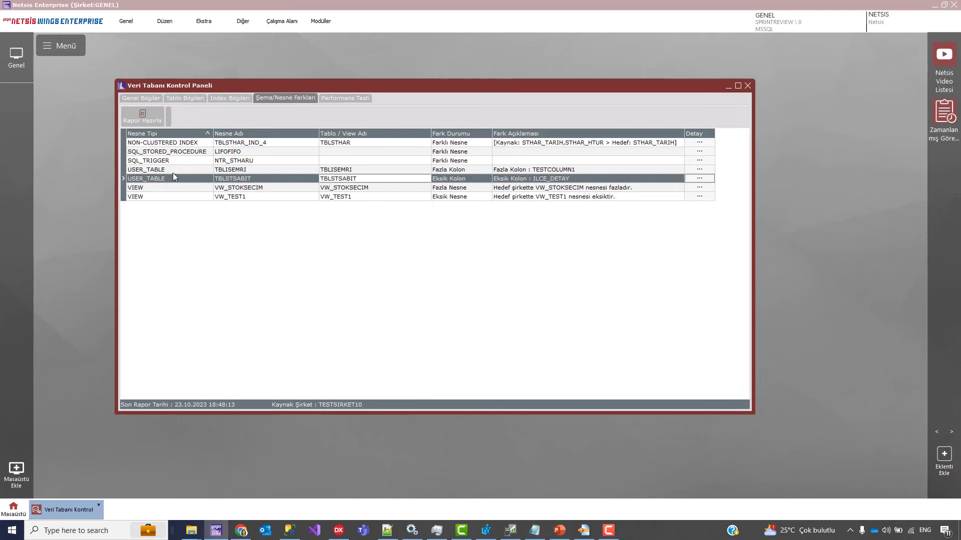
left_click(467, 188)
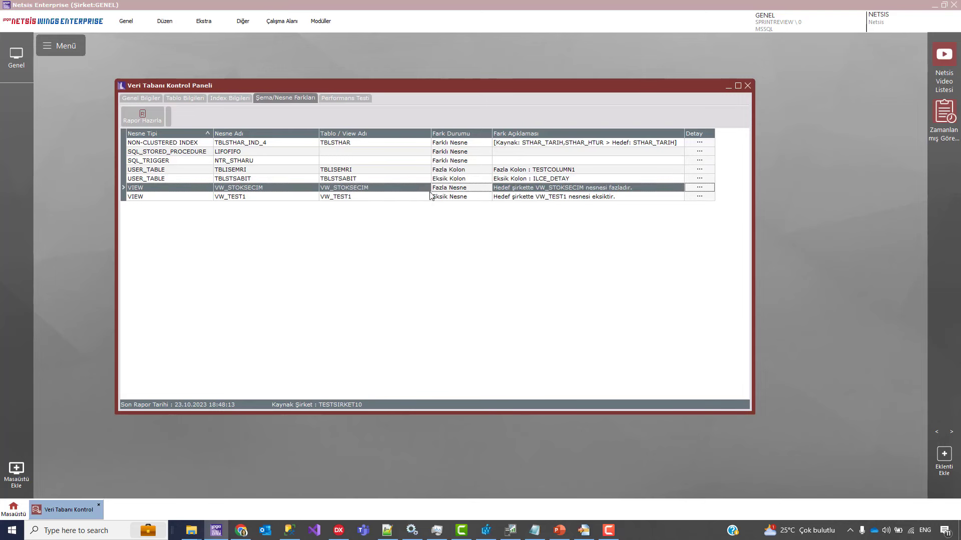
left_click(450, 197)
left_click(452, 190)
left_click(451, 198)
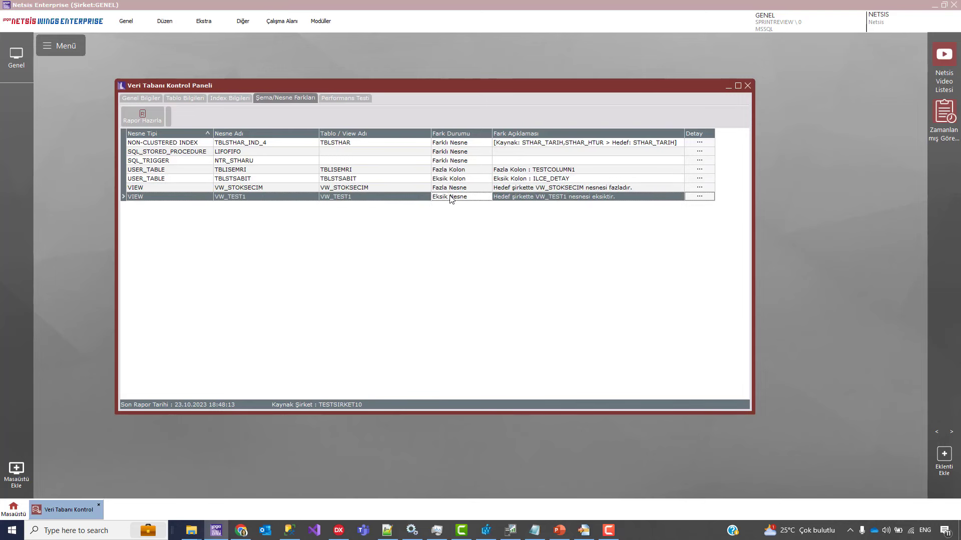
left_click(456, 189)
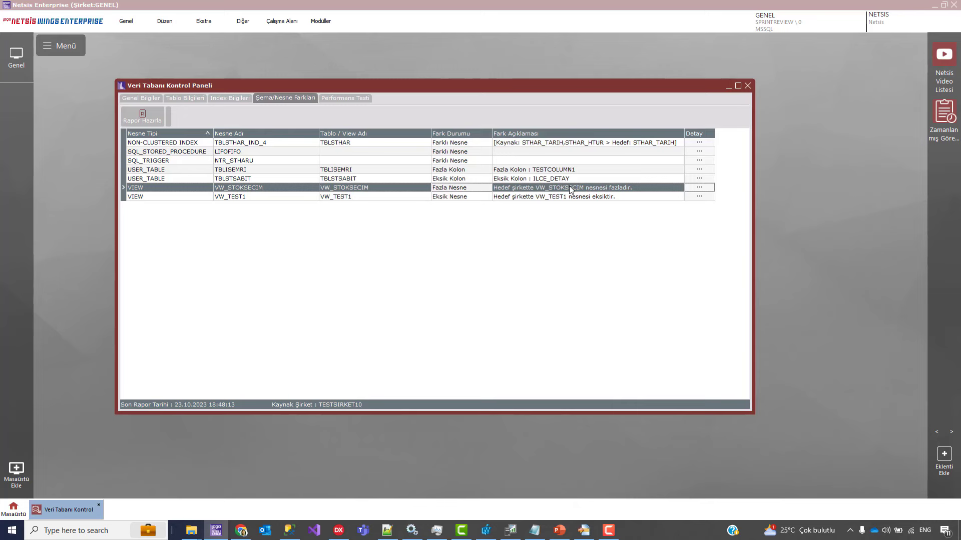
Check the VW_TEST1 difference, and review the Select tests for STHAR, CAHAR and DEKOTRA with their record counts in the performance test results
left_click(434, 198)
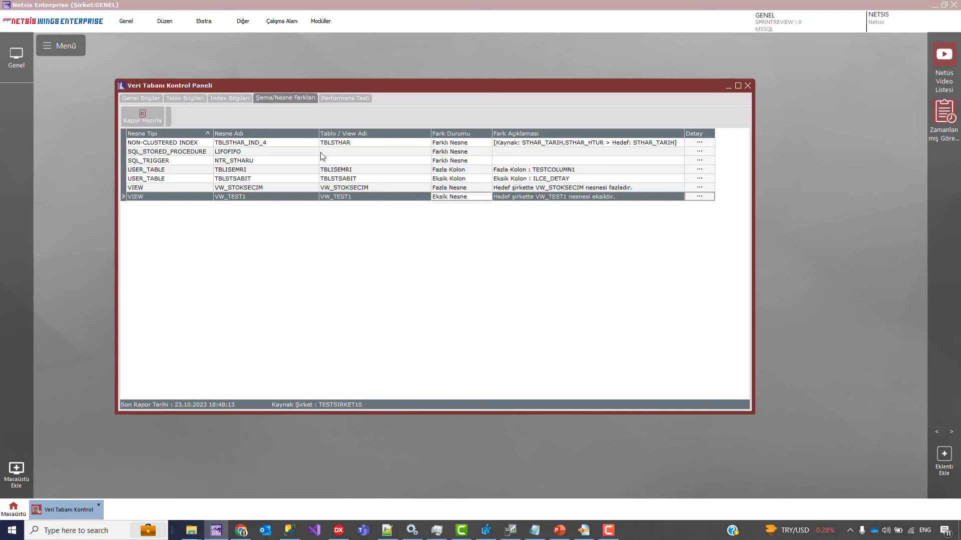
left_click(359, 98)
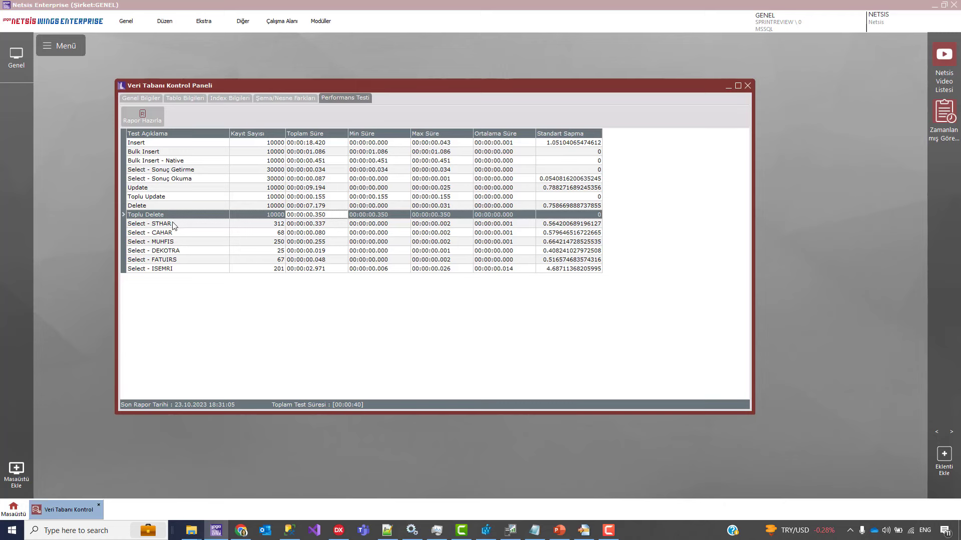
left_click(156, 225)
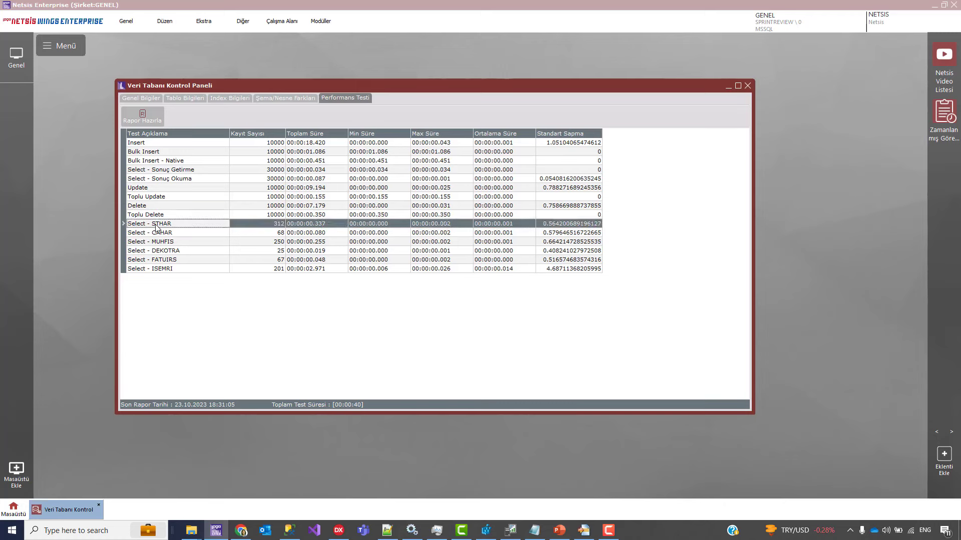
left_click(176, 253)
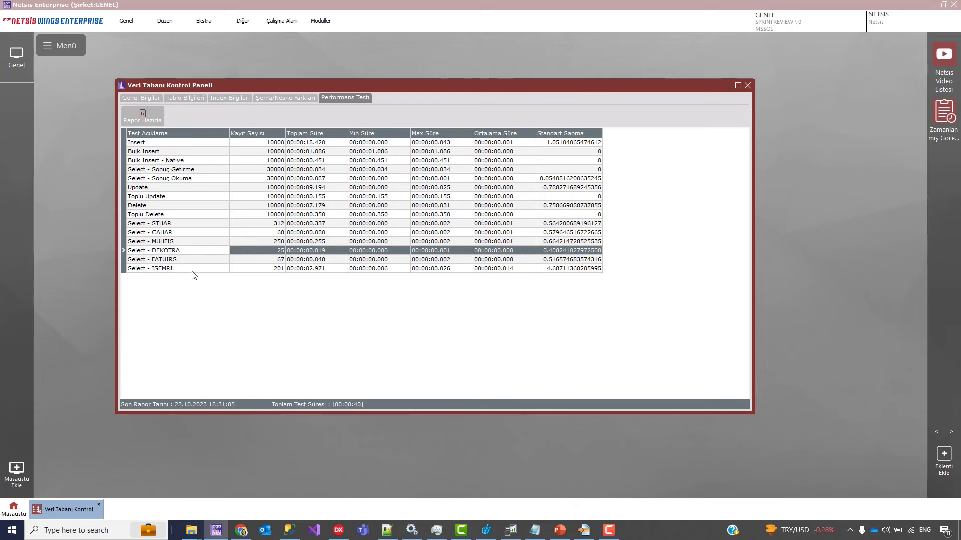
left_click(174, 225)
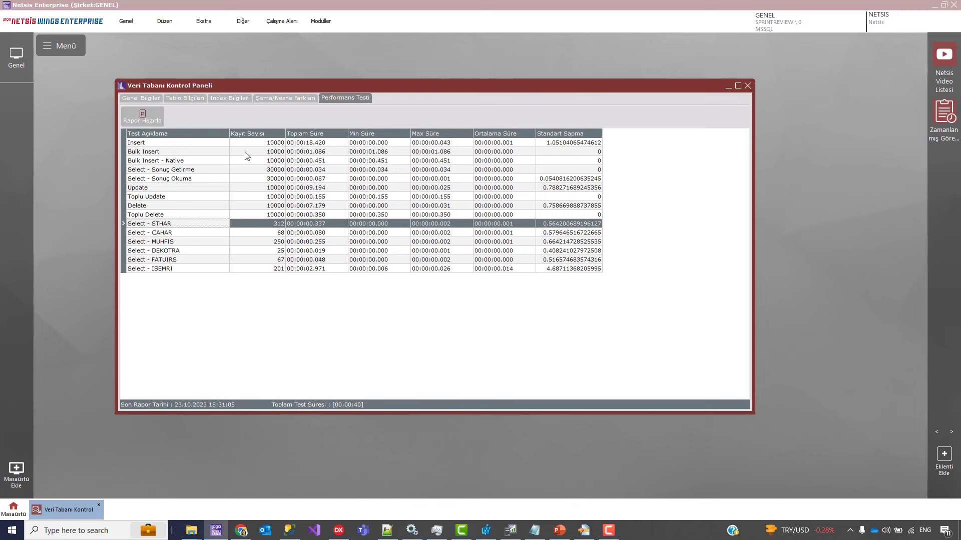
left_click(277, 233)
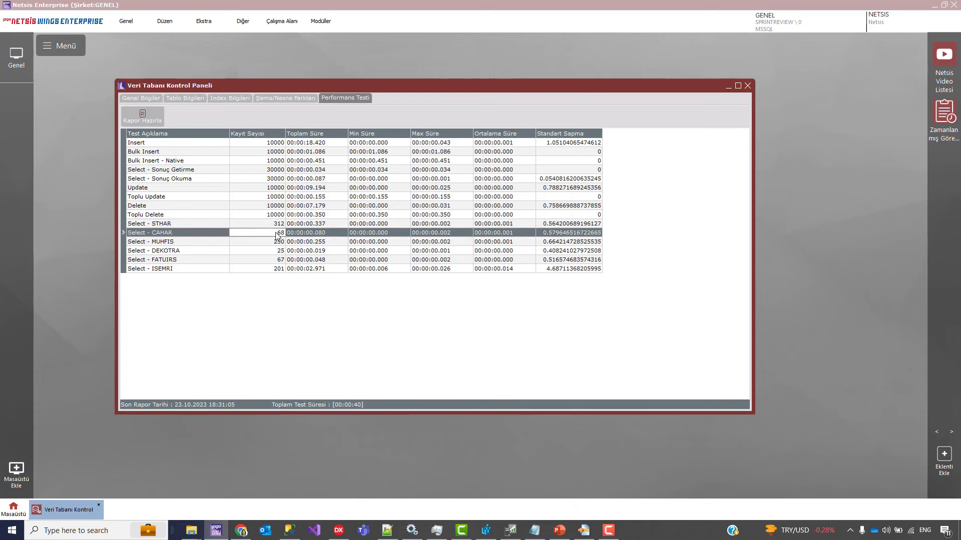
left_click(276, 223)
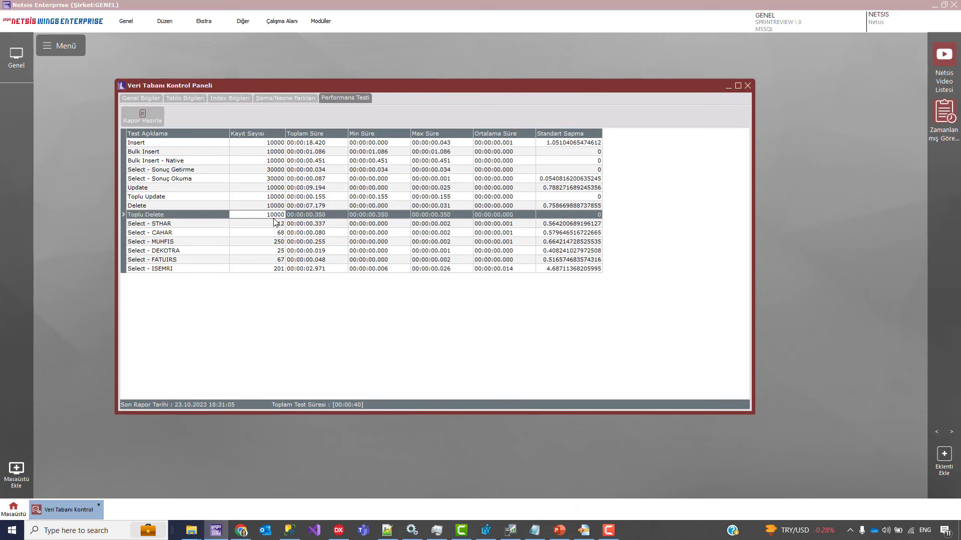
left_click(169, 226)
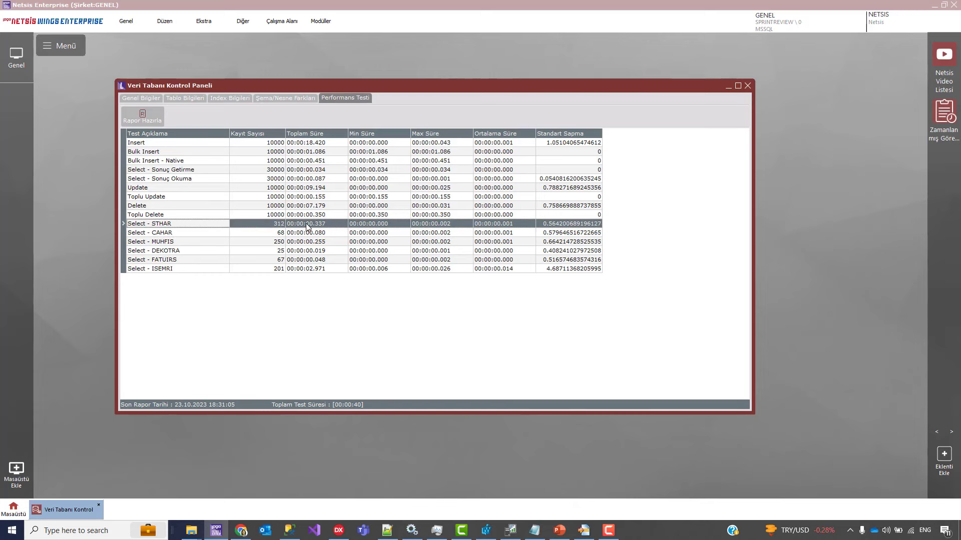
left_click(276, 225)
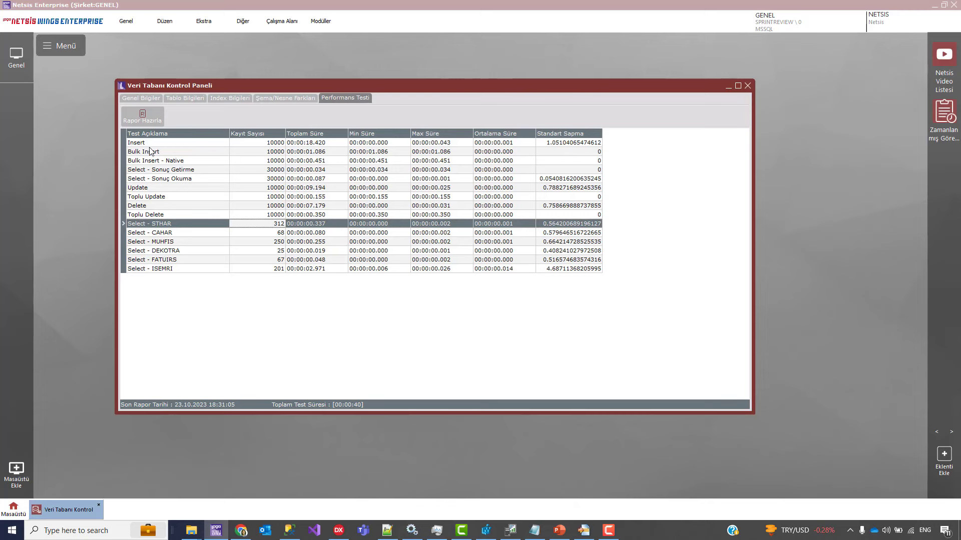
Compare the performance test results of Insert, Bulk Insert and Bulk Insert - Native
left_click(180, 143)
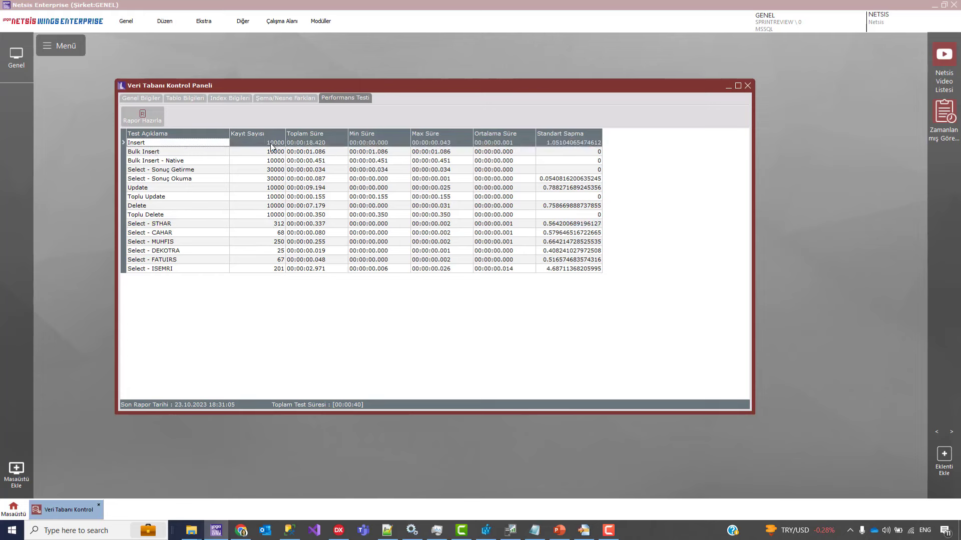
left_click(167, 152)
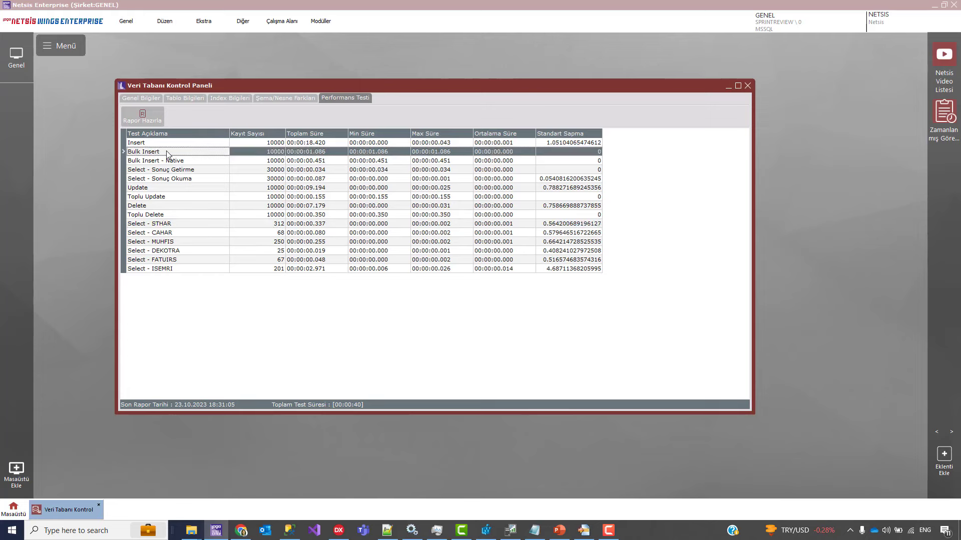
left_click(194, 162)
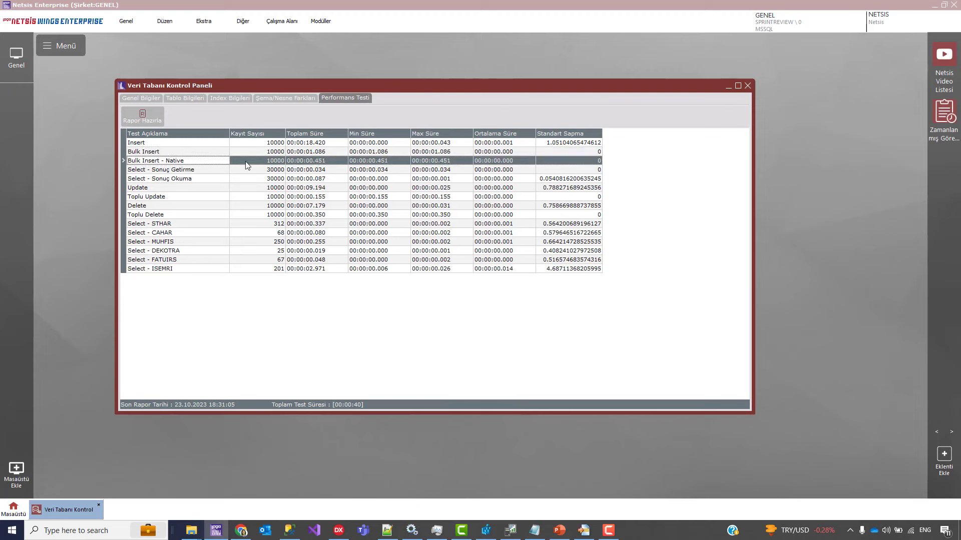
left_click(200, 144)
Examine the Select - Sonuç Getirme and Select - Sonuç Okuma test results, including their Kayıt Sayısı values
left_click(187, 172)
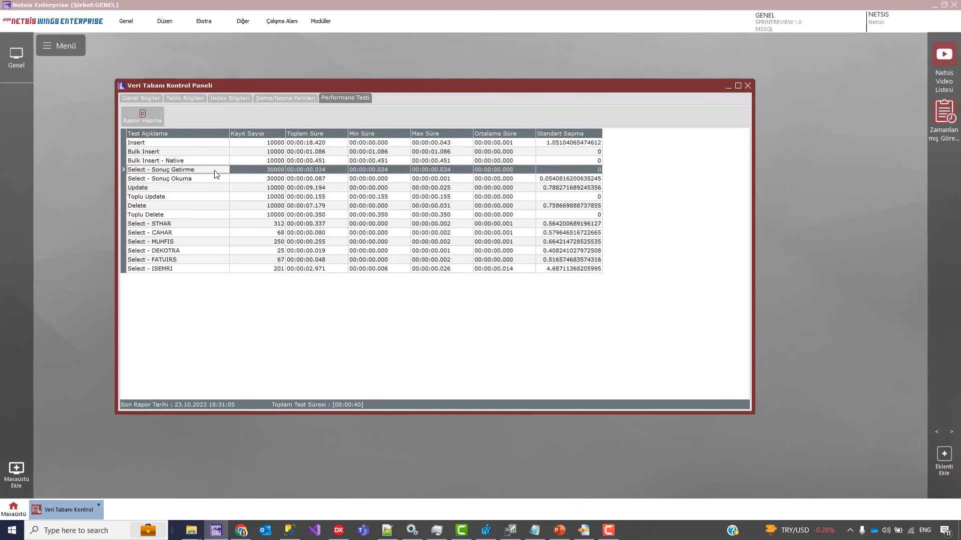
left_click(191, 179)
left_click(181, 188)
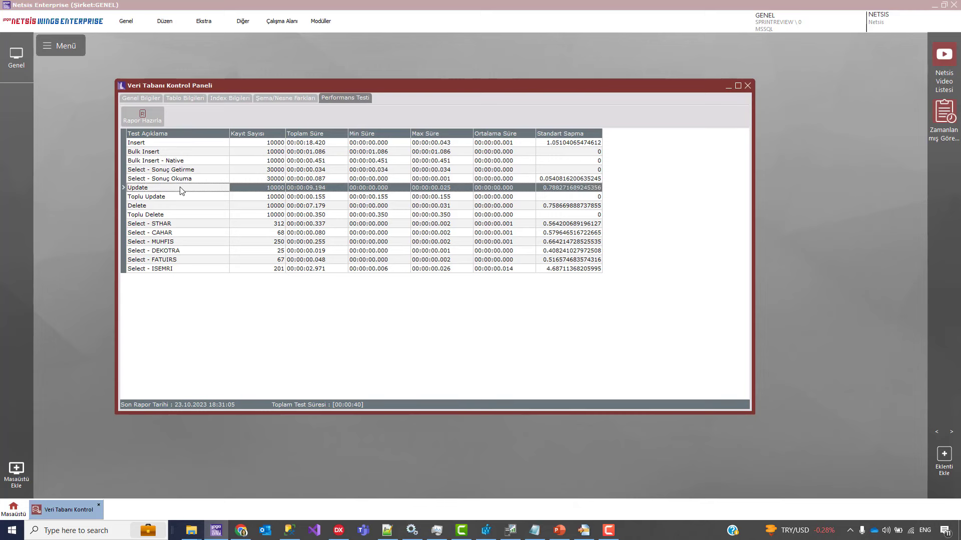
left_click(256, 172)
left_click(260, 178)
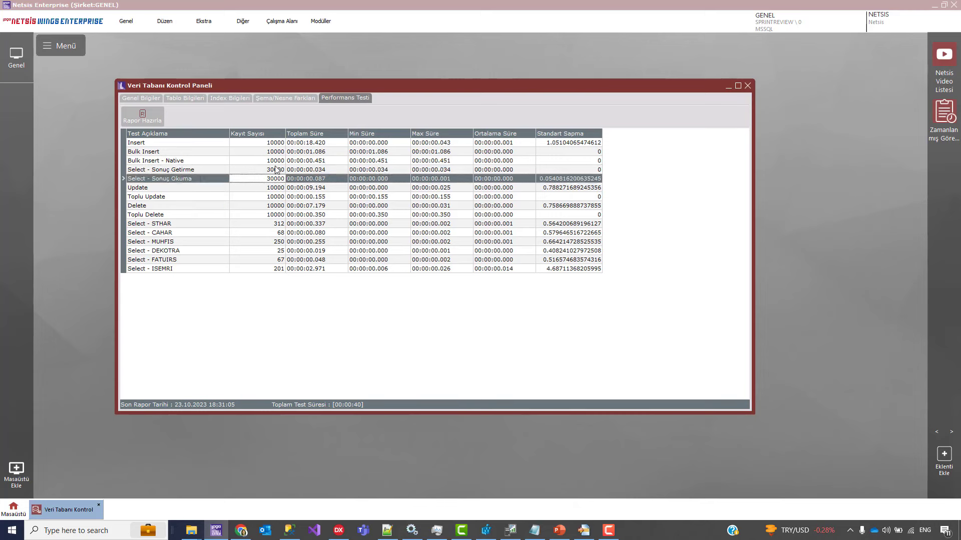
left_click(275, 161)
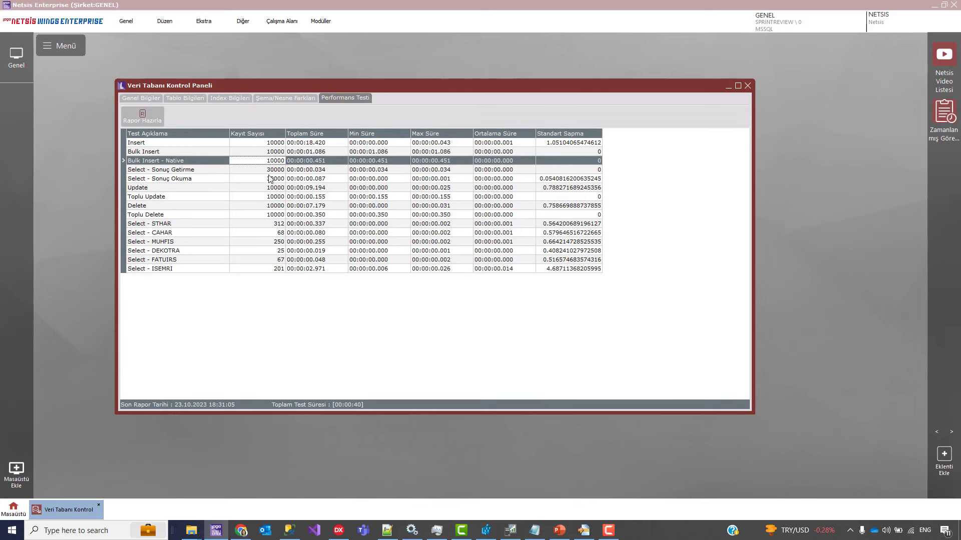
left_click(270, 179)
left_click(270, 171)
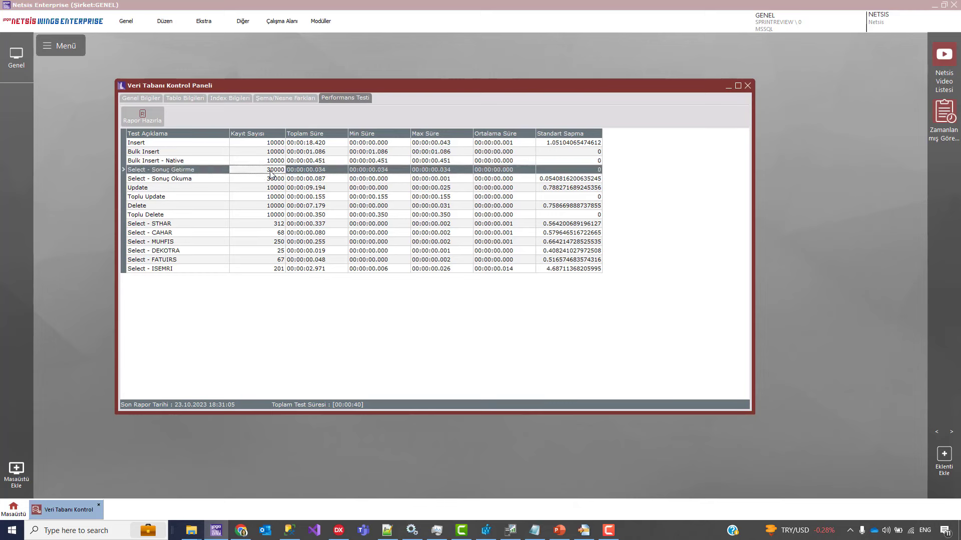
left_click(200, 179)
left_click(199, 171)
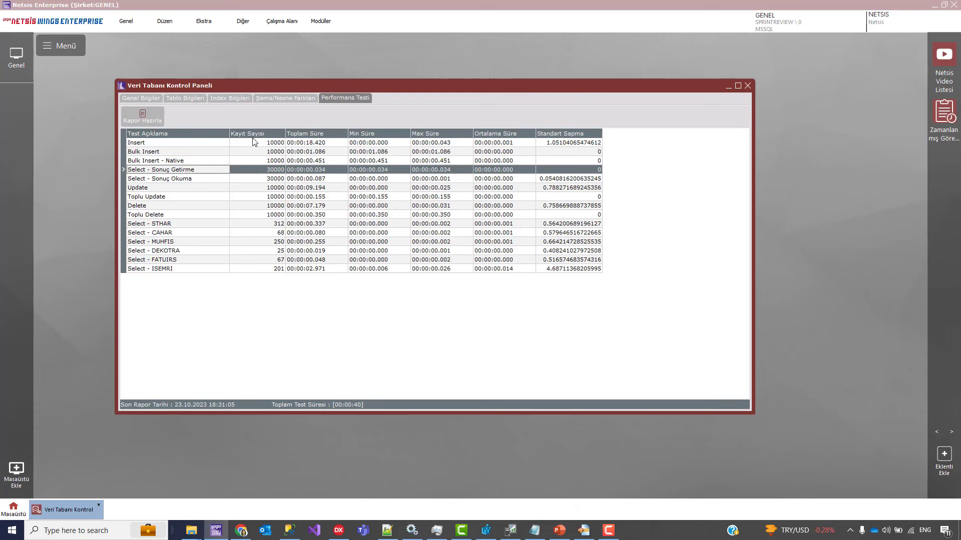
left_click(189, 181)
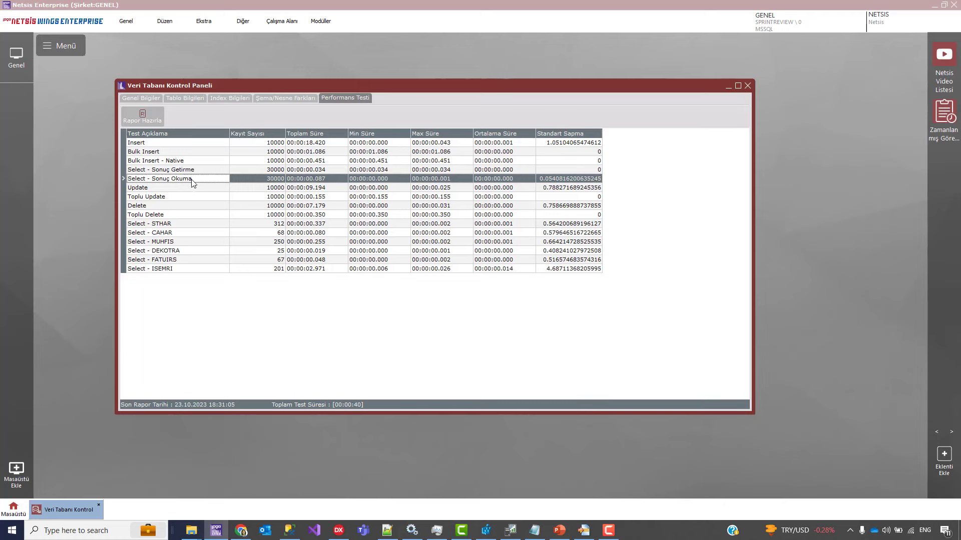
Review the performance test results of Update, Toplu Update, Delete and Toplu Delete
left_click(182, 190)
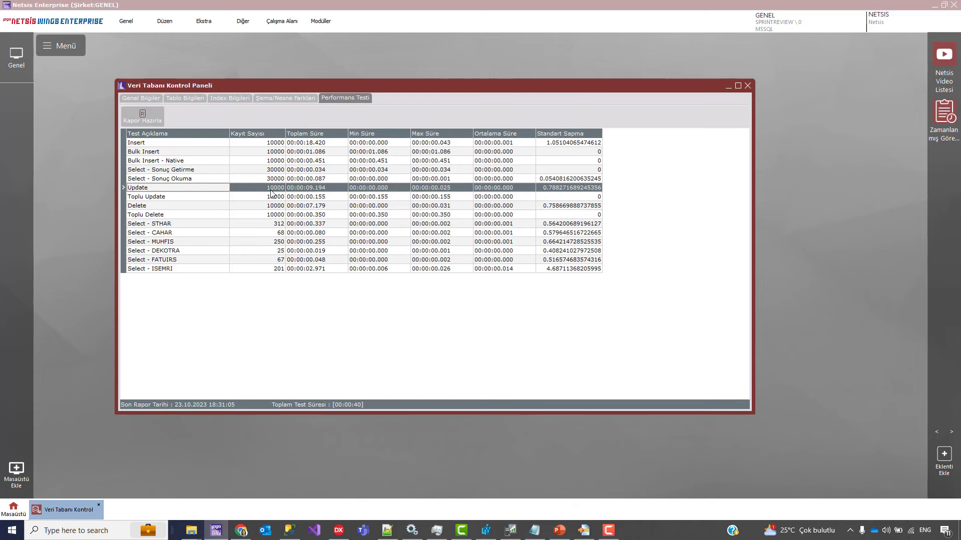
left_click(181, 198)
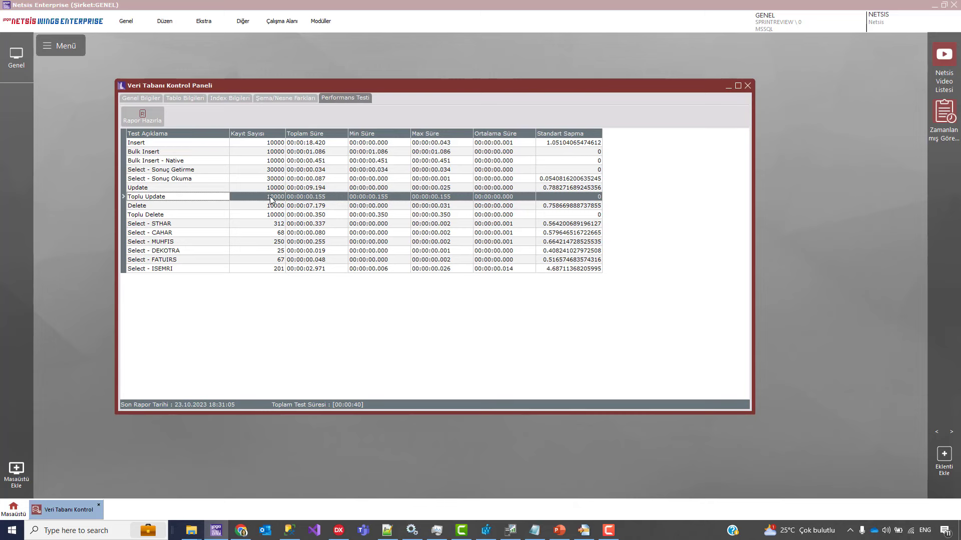
left_click(206, 208)
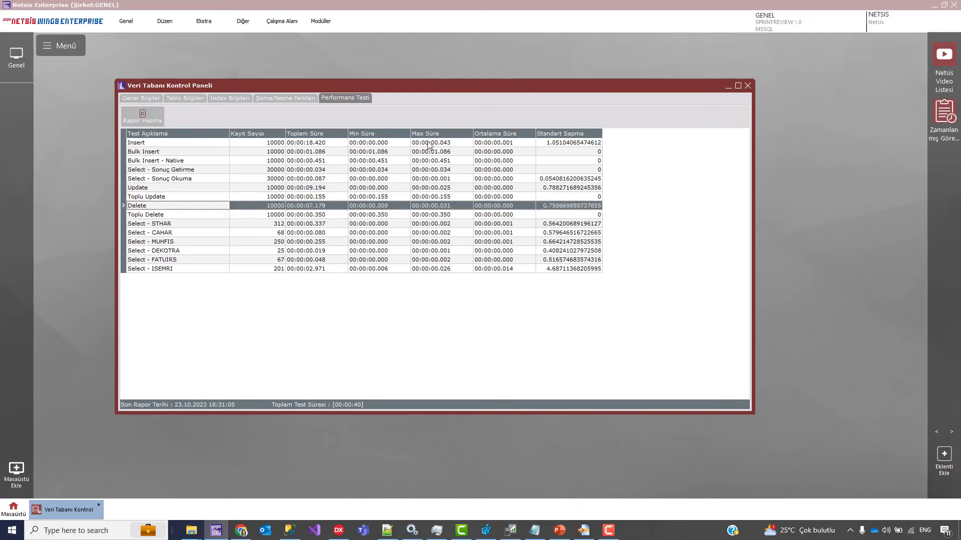
left_click(189, 215)
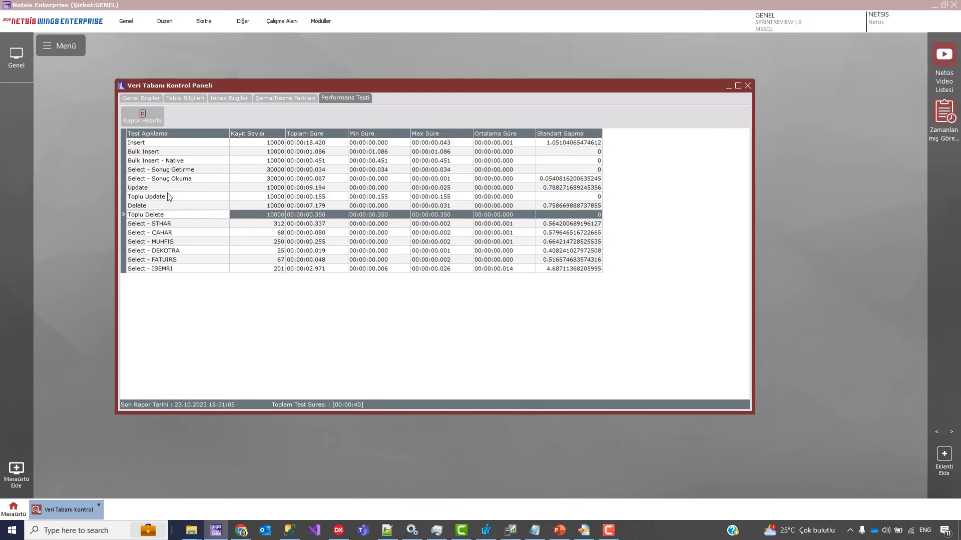
left_click(158, 195)
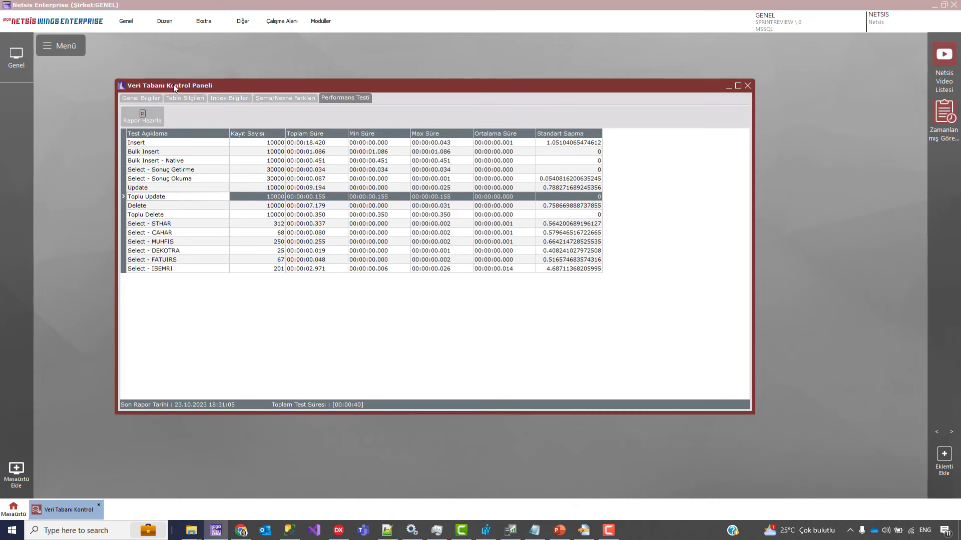
Show the general database server, database and client information again, and shift the Veri Tabanı Kontrol Paneli window slightly
left_click(144, 98)
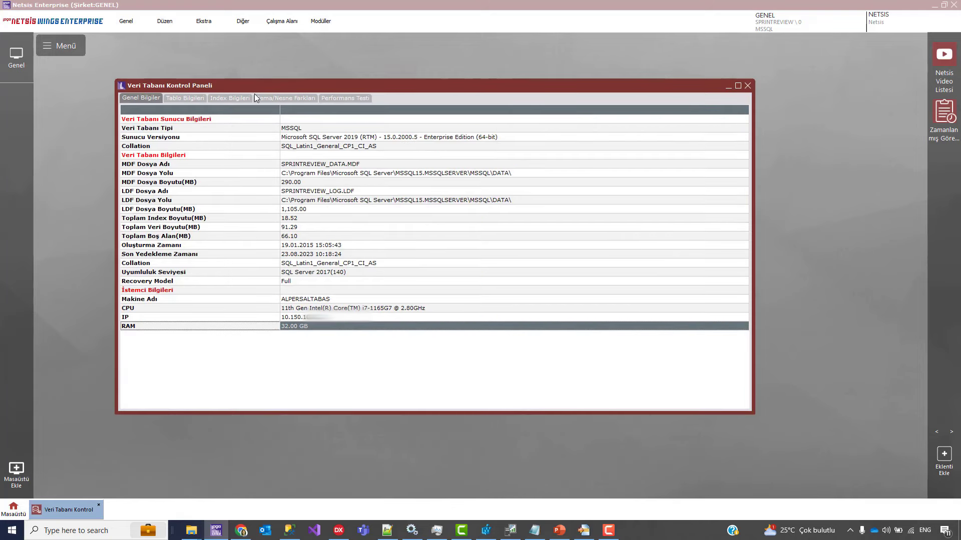
left_click_drag(253, 89, 239, 83)
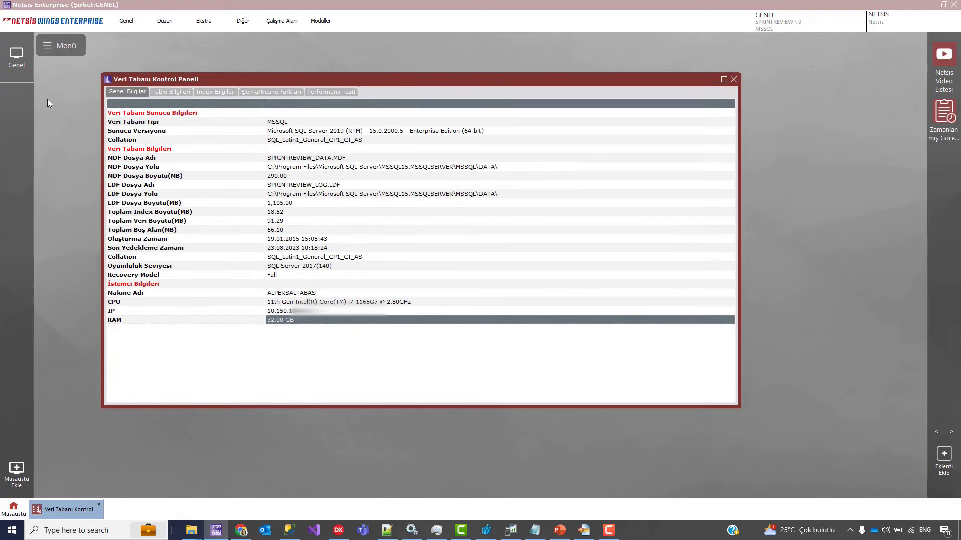